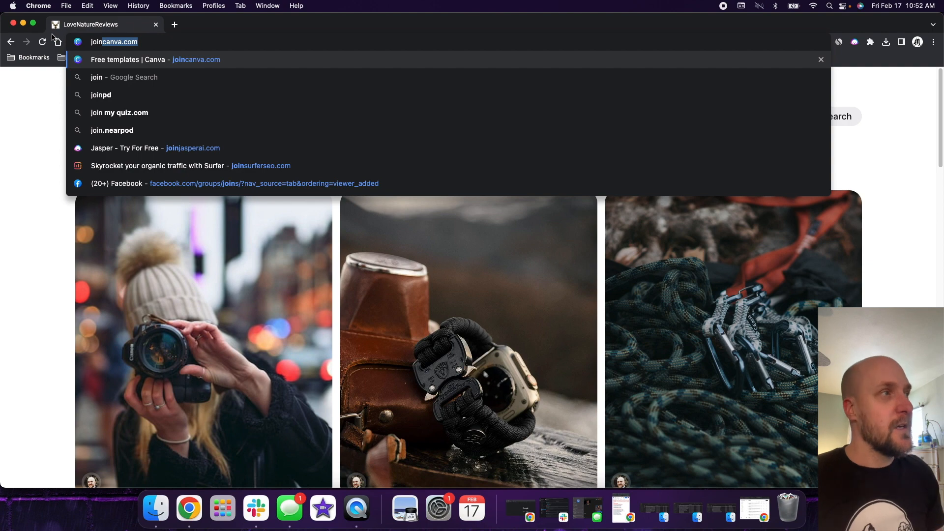
Step: Go to joincanva.com and sign up for Canva by continuing with a Google account
key(Return)
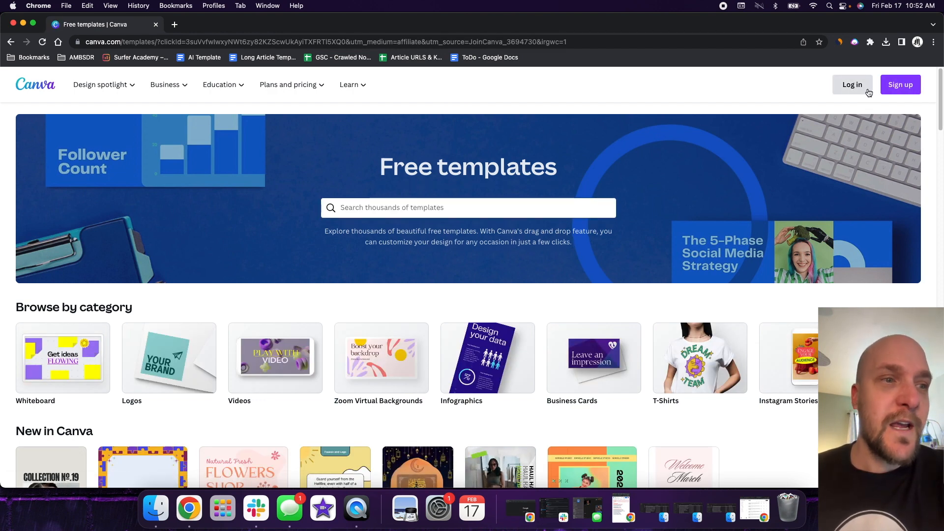
click(903, 88)
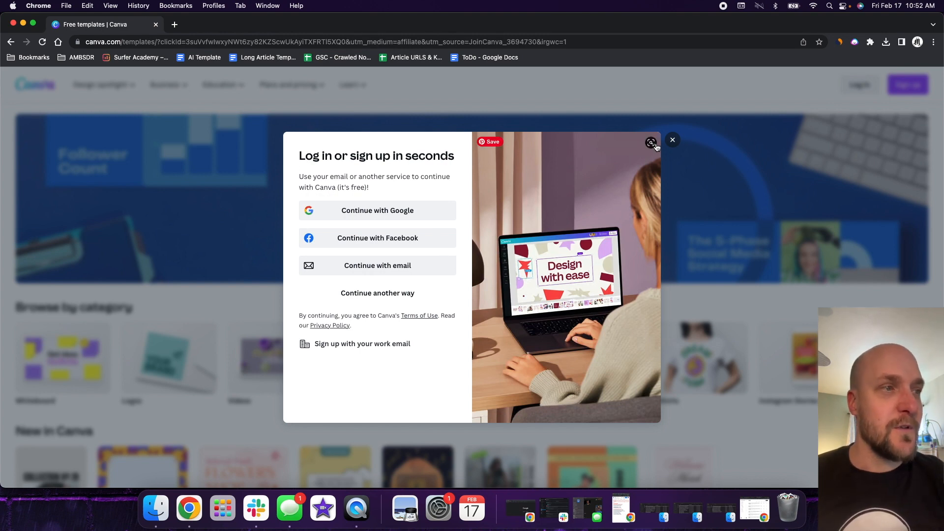
click(417, 216)
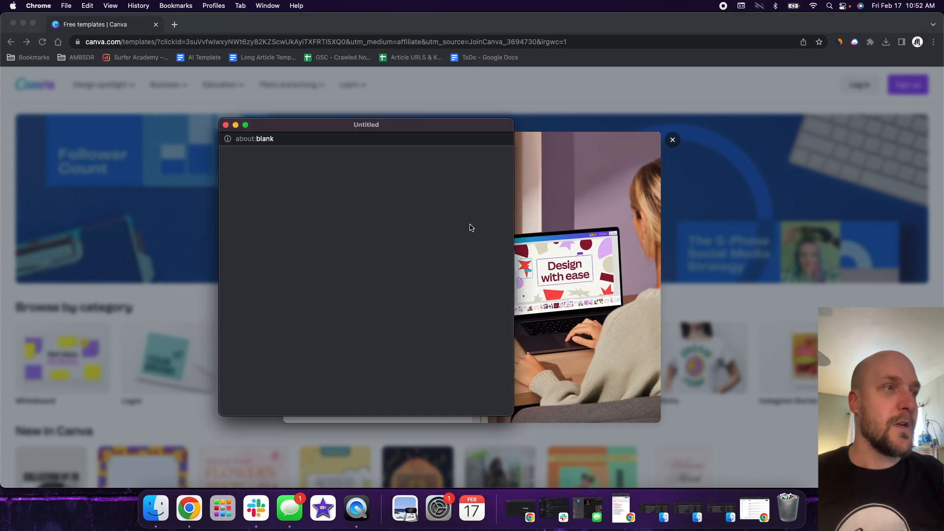
click(354, 281)
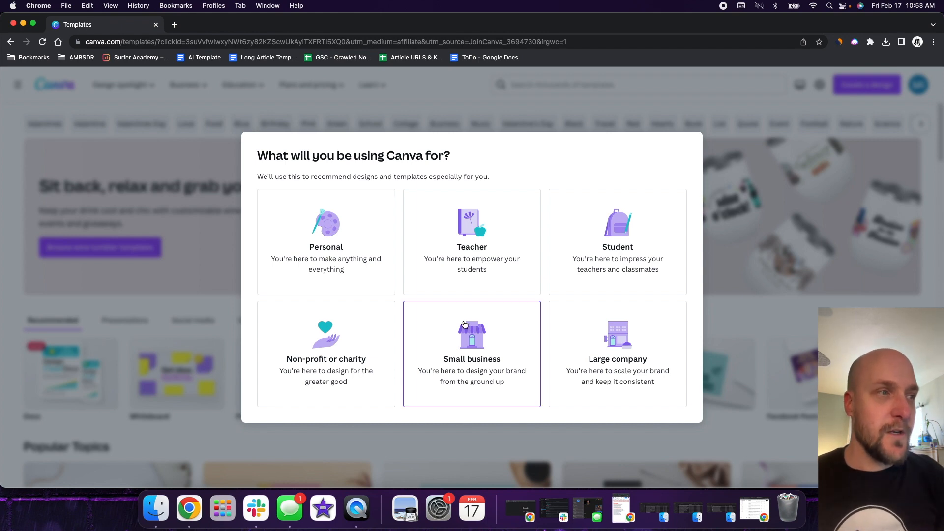
Step: Choose Small business as the intended use of Canva and skip team creation and the remaining onboarding offer
click(461, 336)
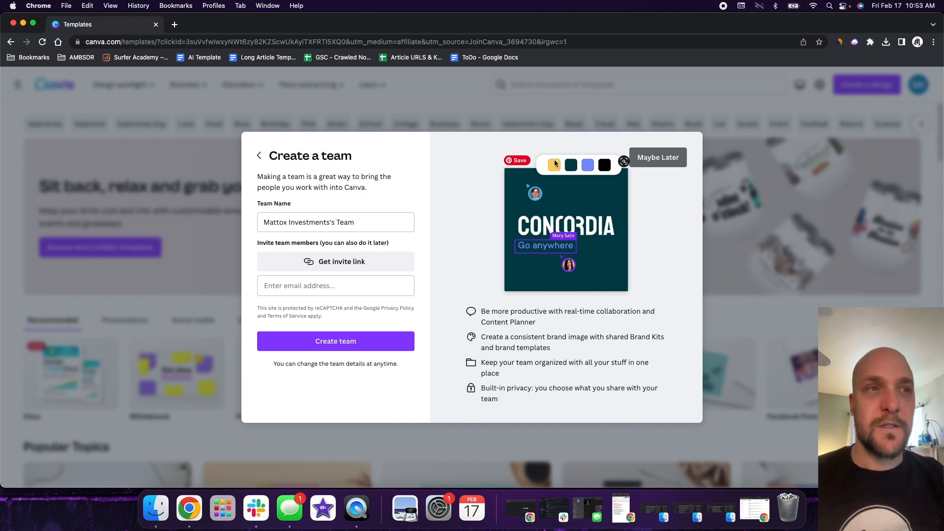
click(664, 160)
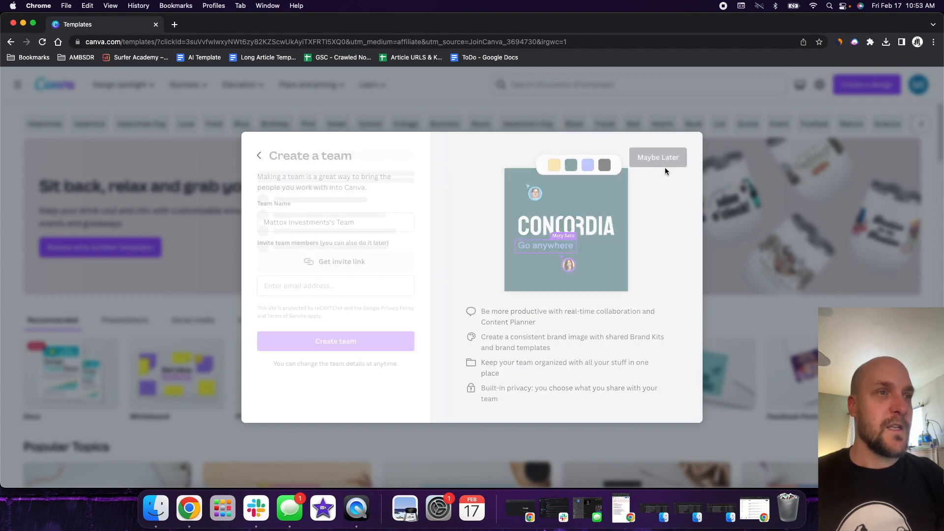
click(666, 158)
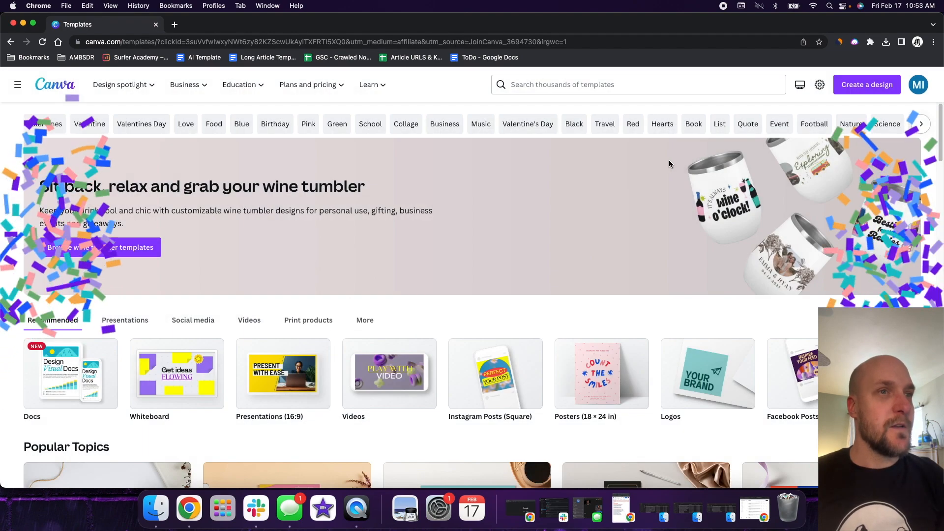
Step: Sign out of the new account and log in with the other Google account
click(915, 87)
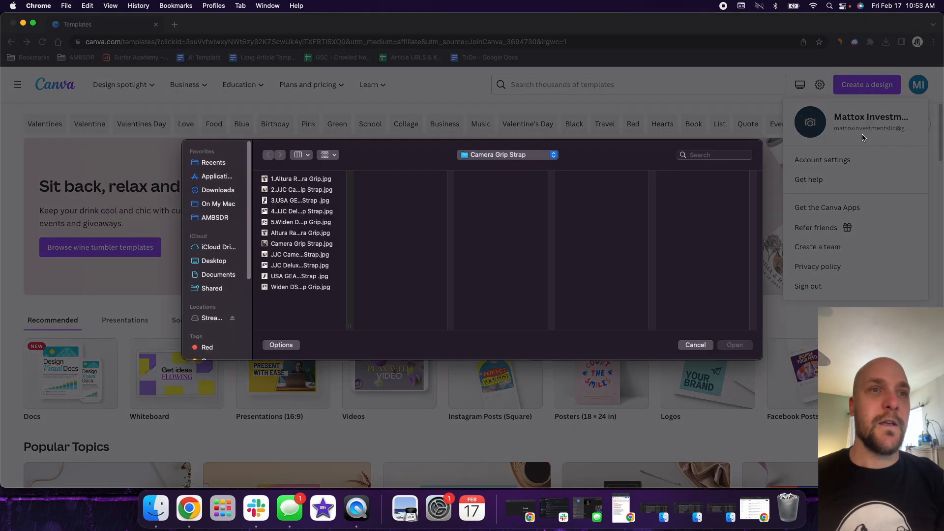
click(695, 345)
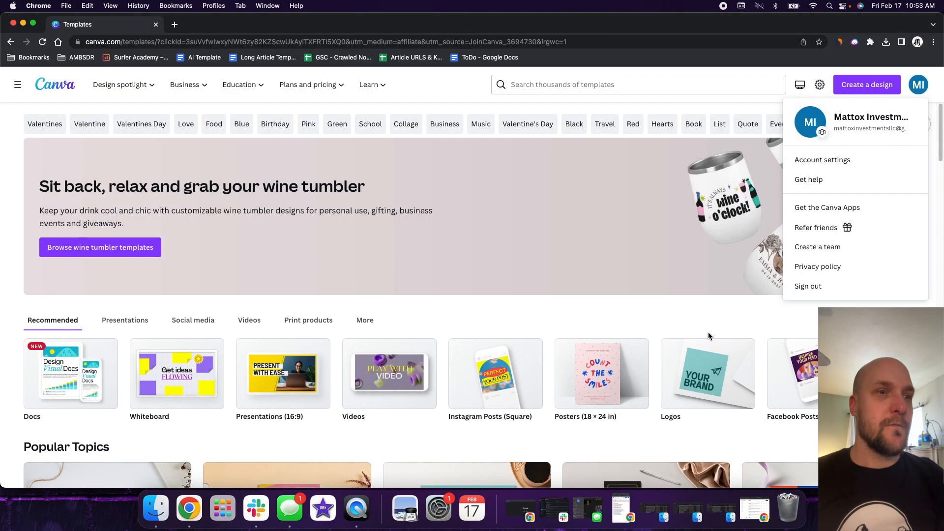
right_click(847, 211)
click(918, 89)
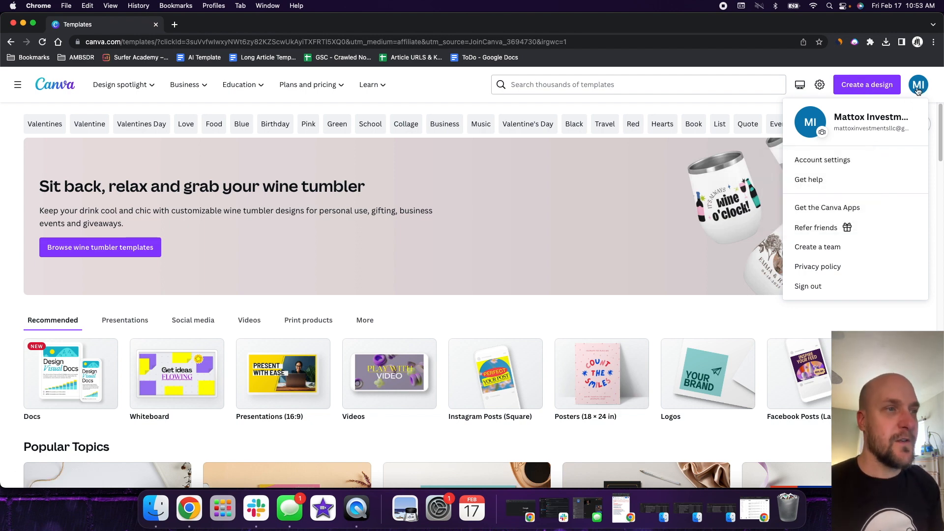
click(808, 287)
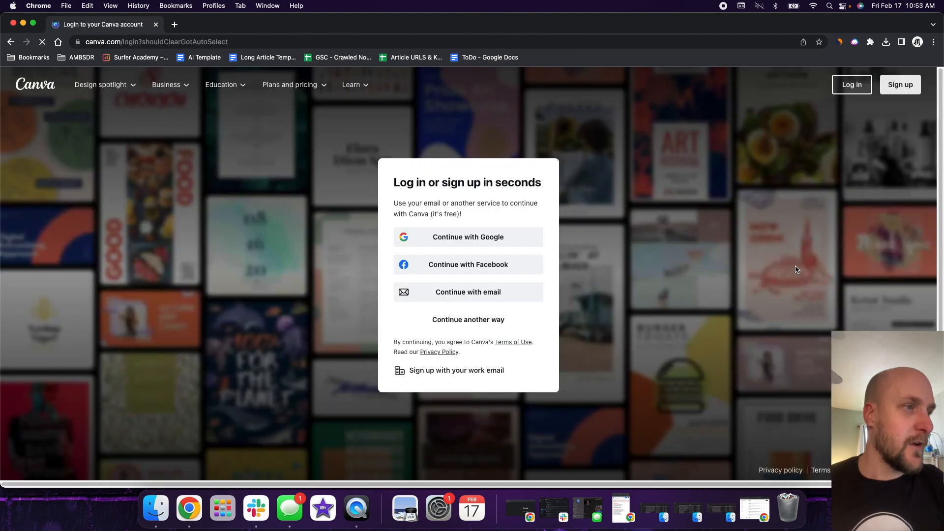
click(488, 255)
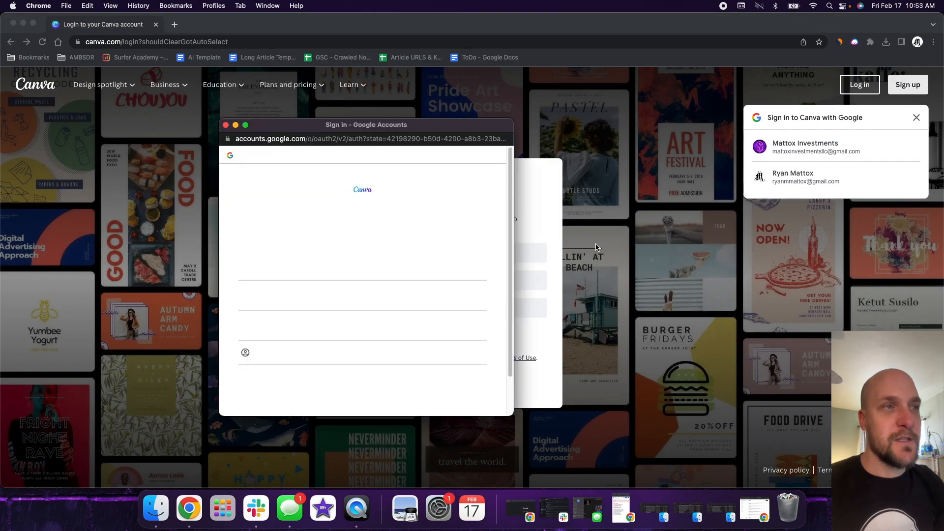
click(372, 263)
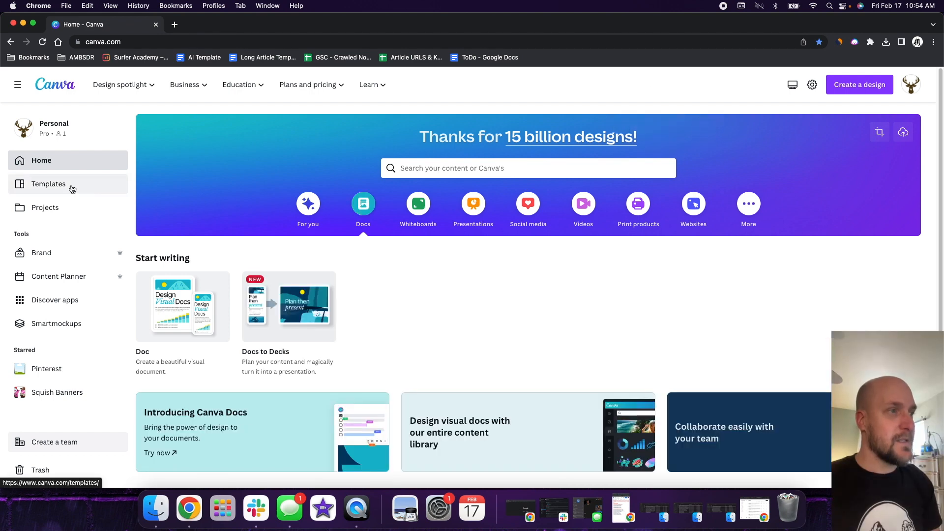
Step: Browse the templates page, including the Popular Topics, You May Like, Trending Near You and New in Canva sections
click(71, 189)
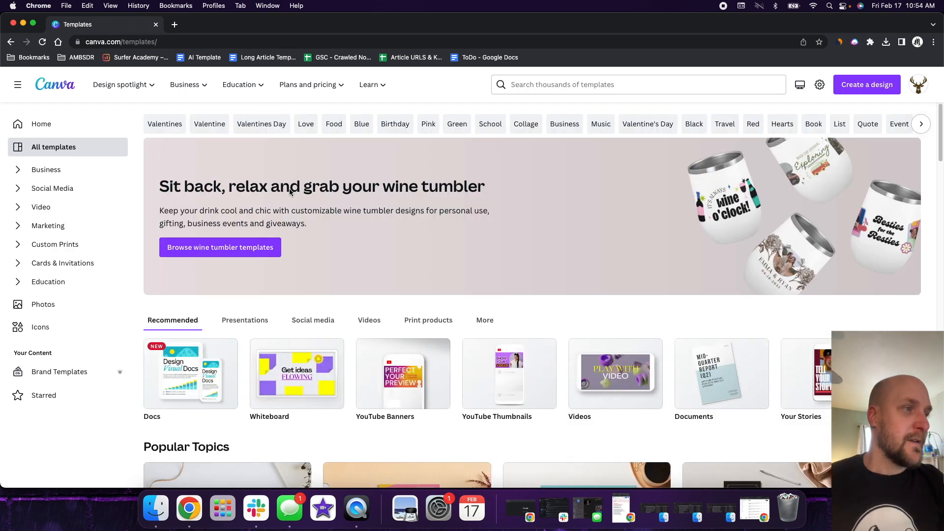
scroll(319, 253, down, 1)
scroll(329, 250, down, 8)
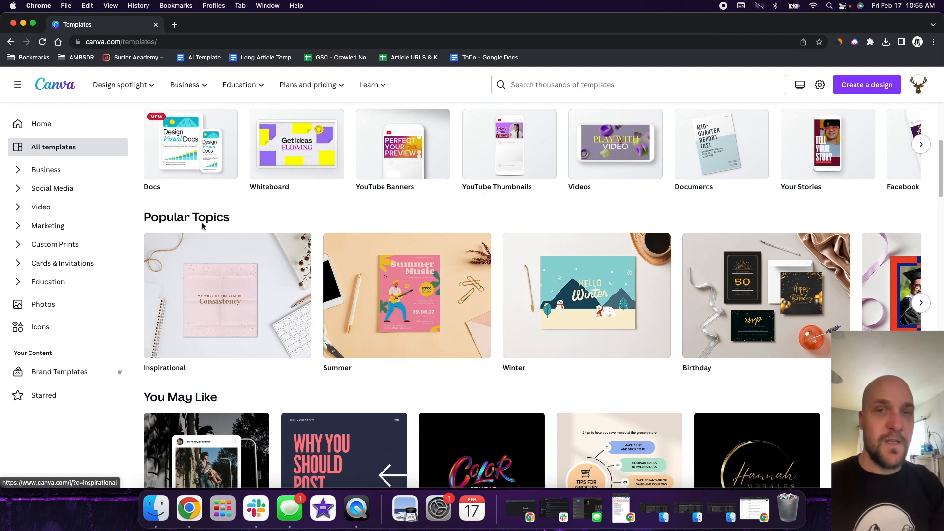
scroll(222, 225, down, 8)
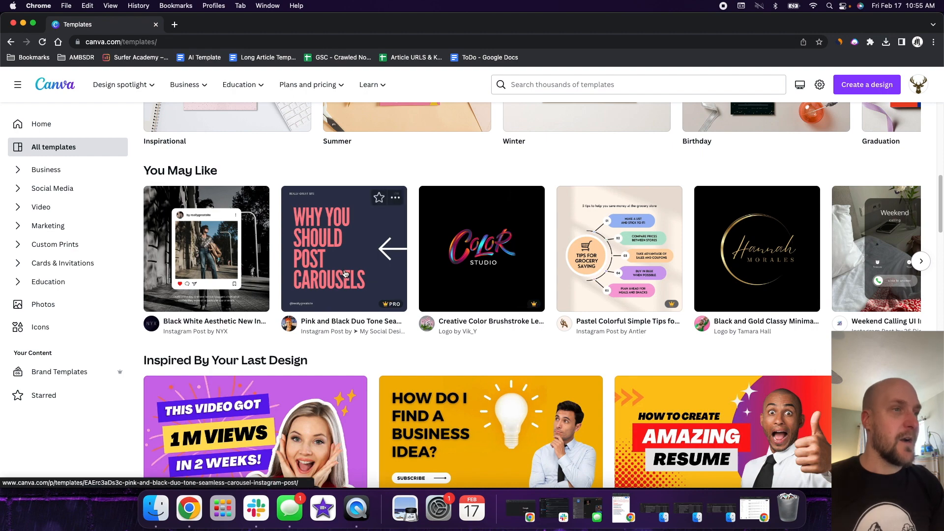
scroll(352, 267, down, 7)
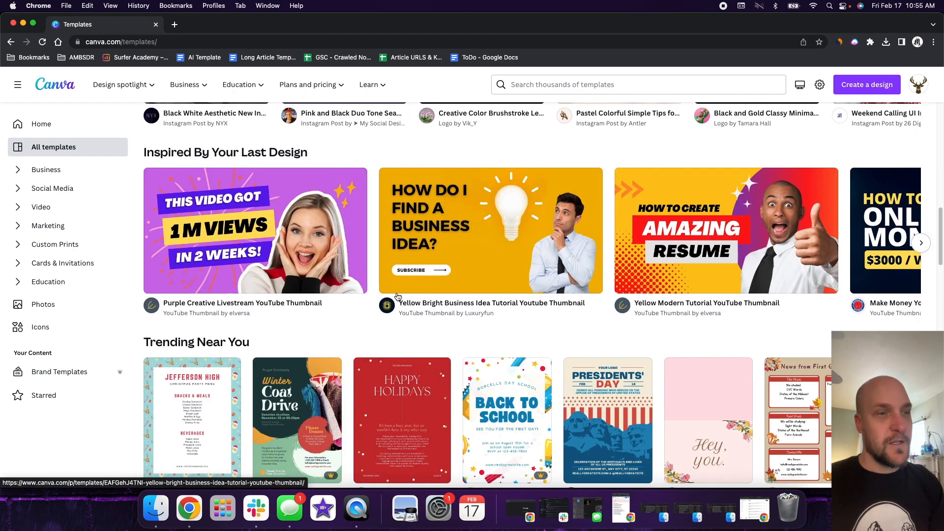
scroll(516, 275, down, 4)
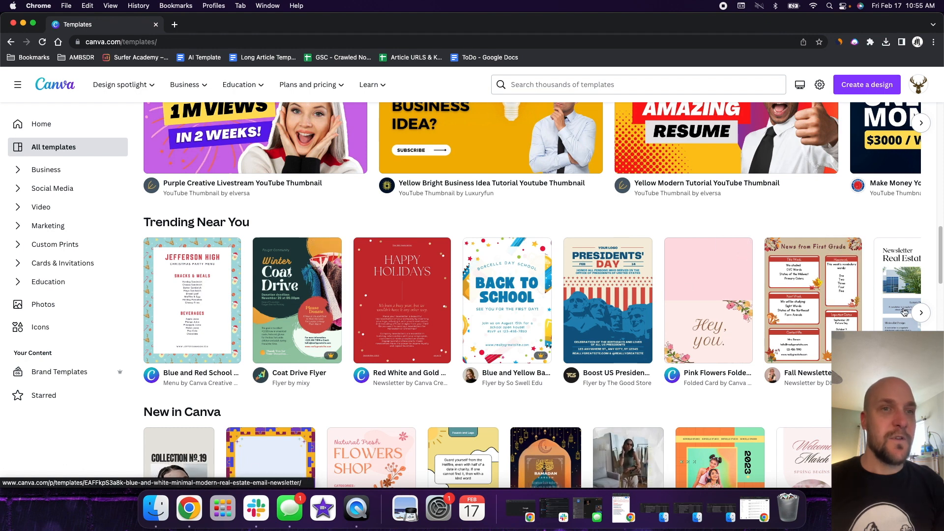
click(921, 313)
click(920, 316)
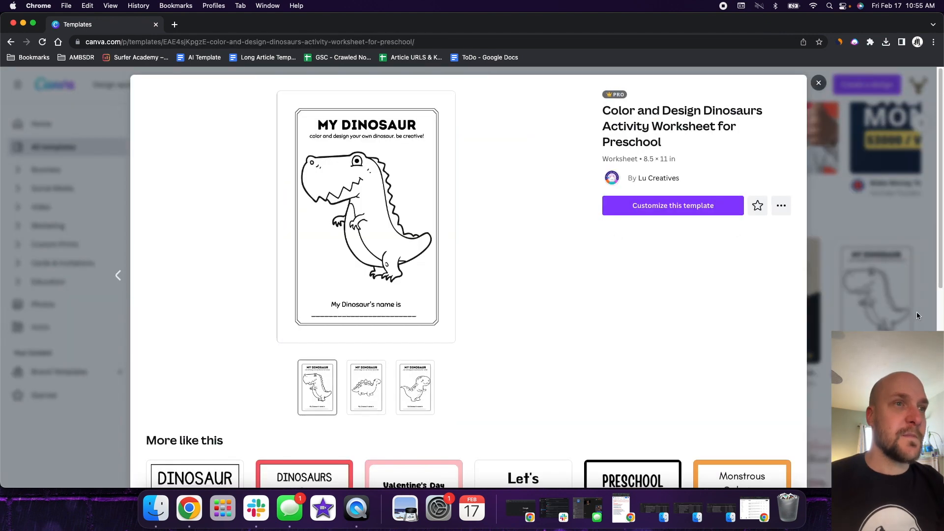
click(819, 81)
scroll(622, 220, down, 3)
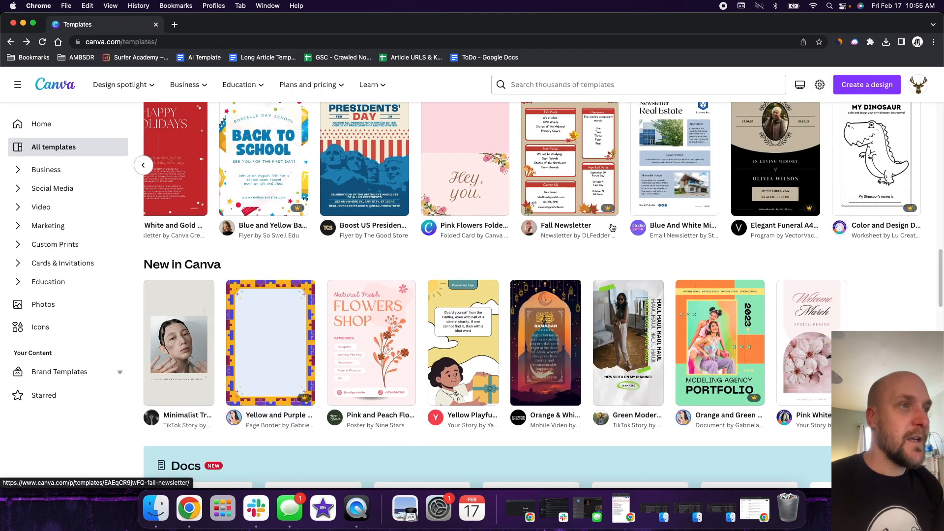
scroll(612, 228, up, 5)
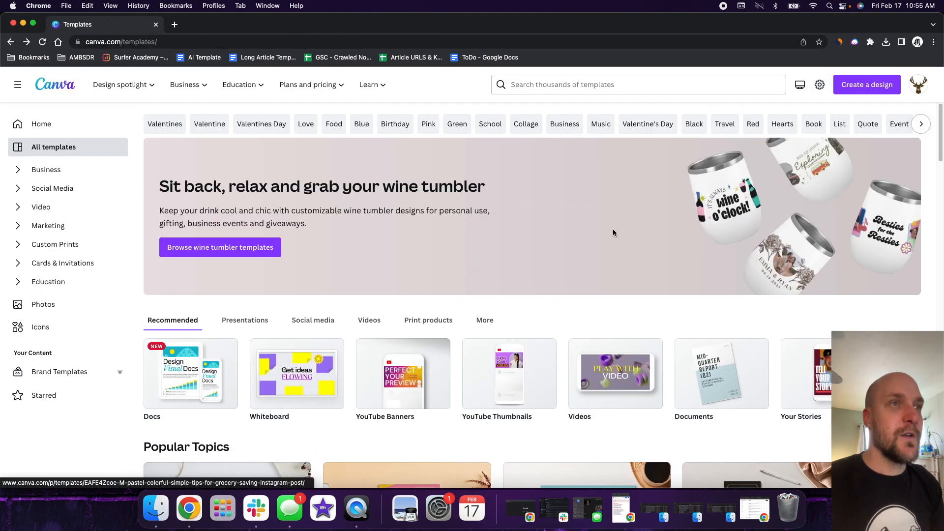
Step: Search the templates for "logo", choose the gaming logos suggestion and look through the gaming logo designs
click(588, 89)
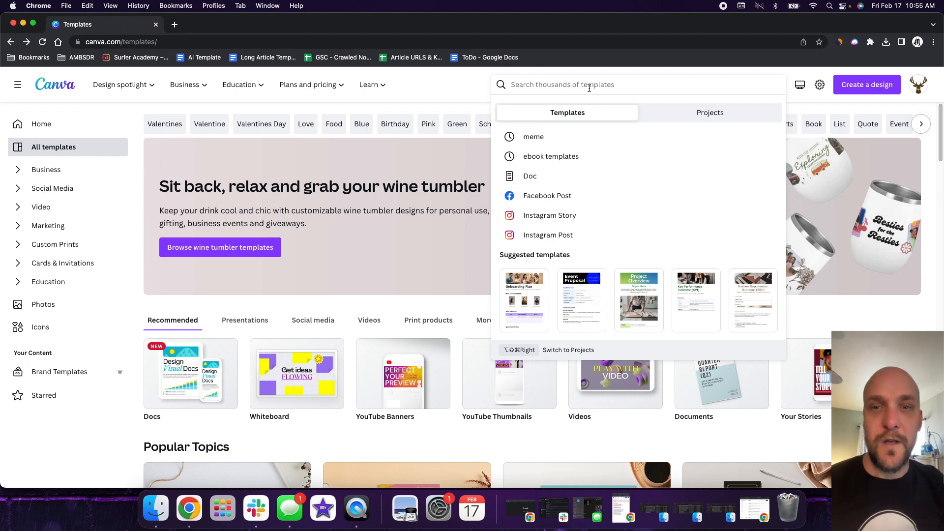
text(logo)
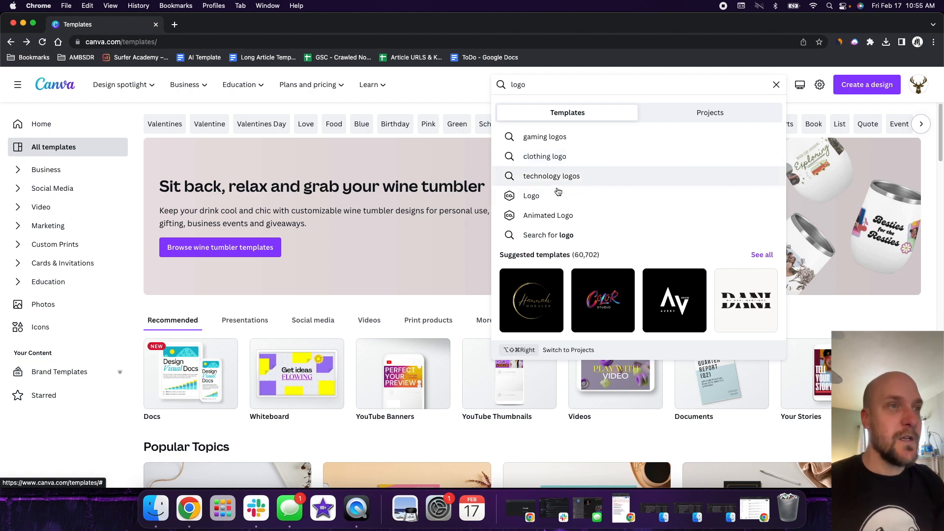
click(552, 140)
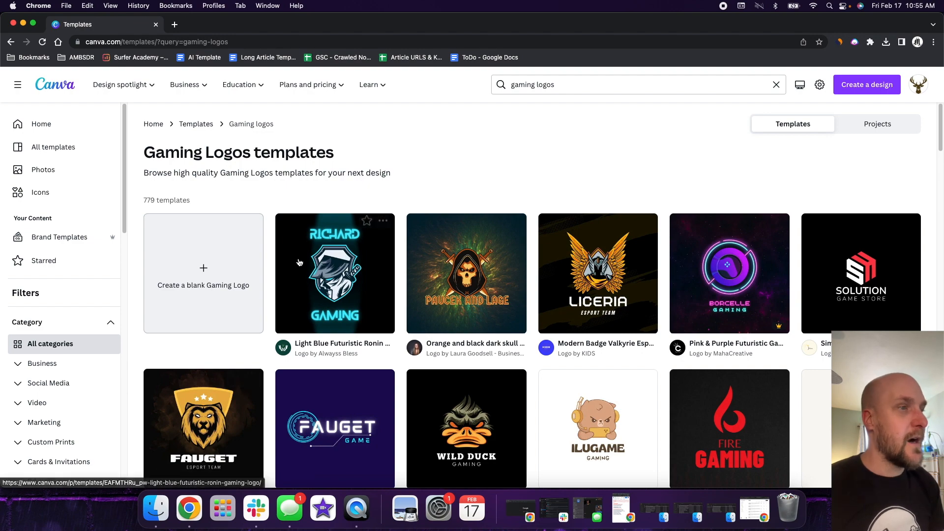
scroll(383, 211, down, 6)
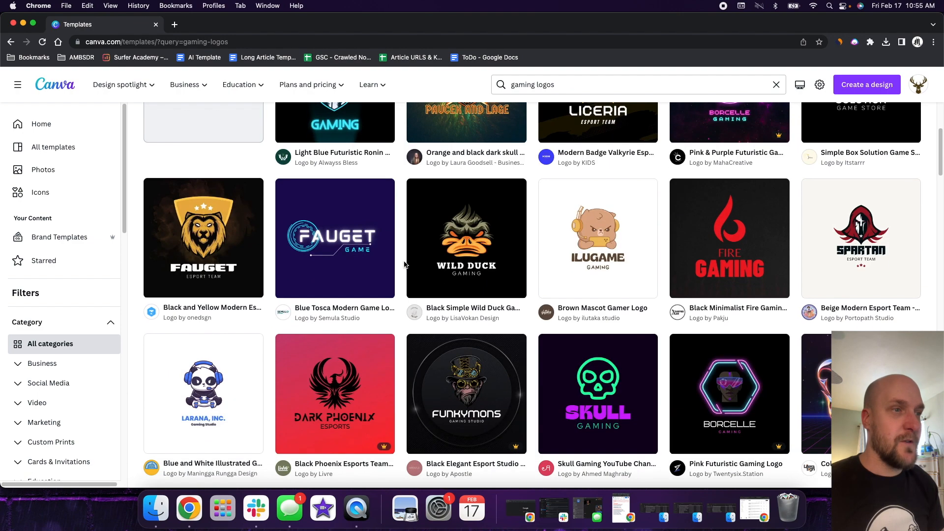
scroll(405, 261, down, 6)
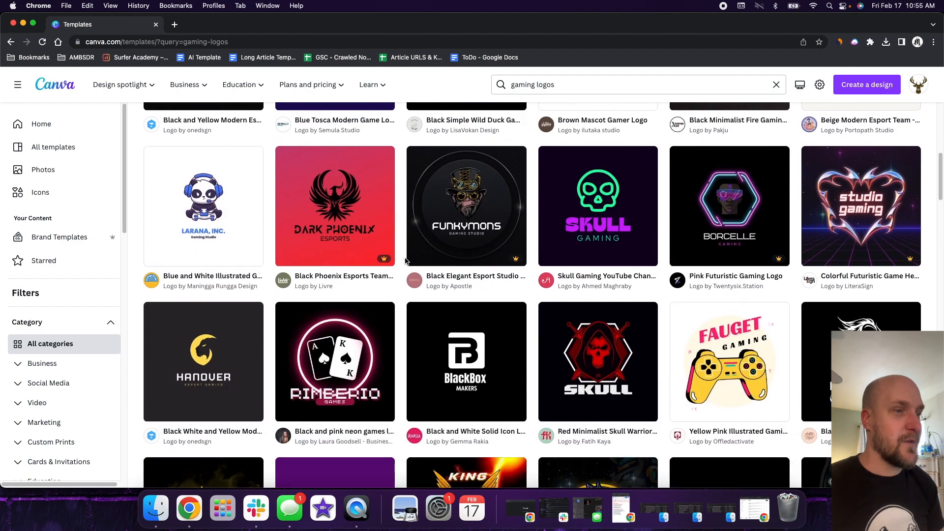
scroll(411, 263, down, 3)
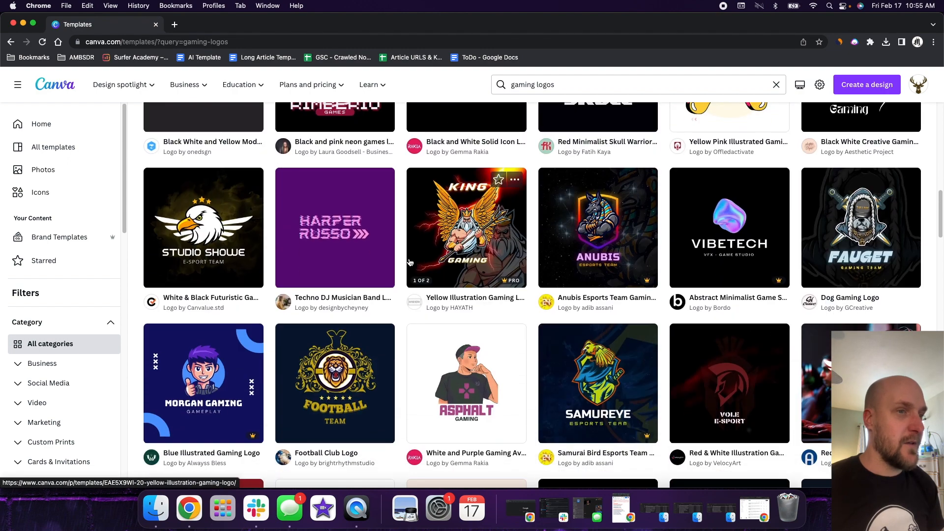
scroll(483, 306, down, 3)
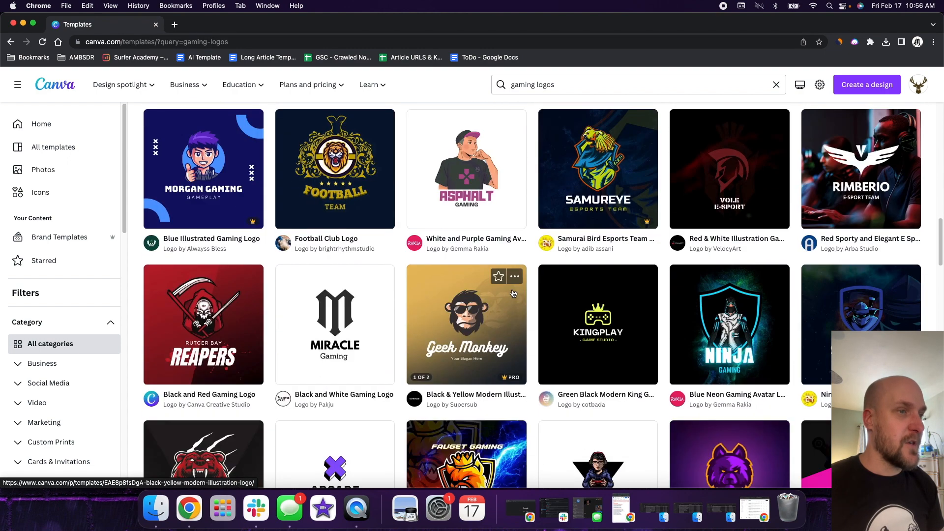
scroll(512, 293, up, 10)
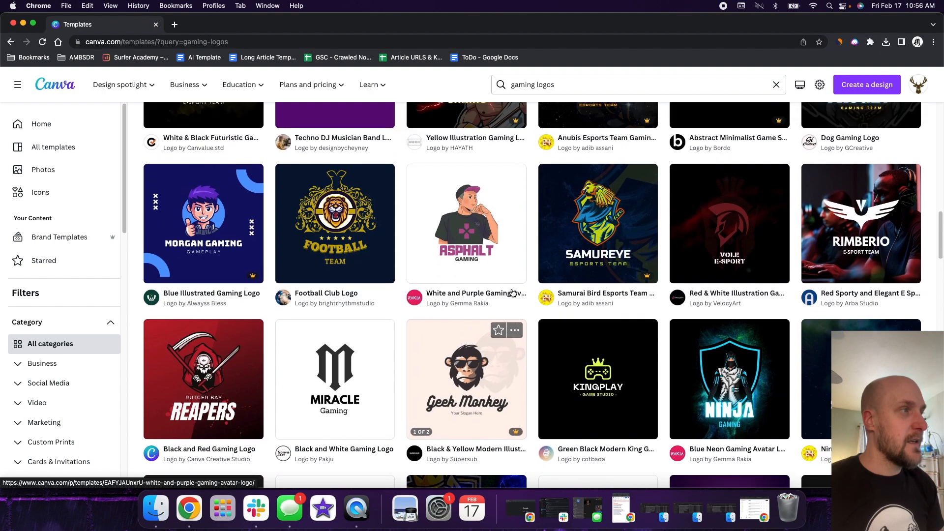
scroll(513, 294, up, 8)
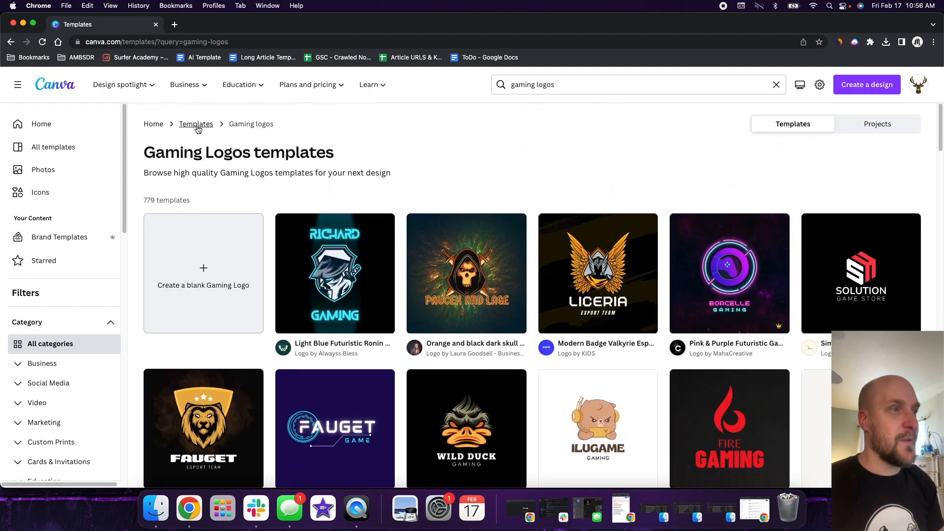
Step: Return to all templates, search for "logo", open the general Logo category and look through its designs
click(195, 124)
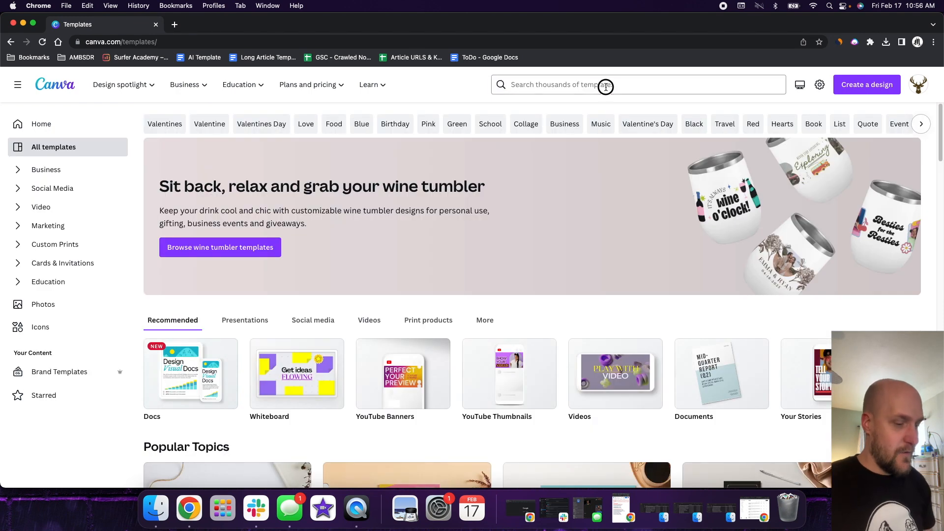
click(605, 86)
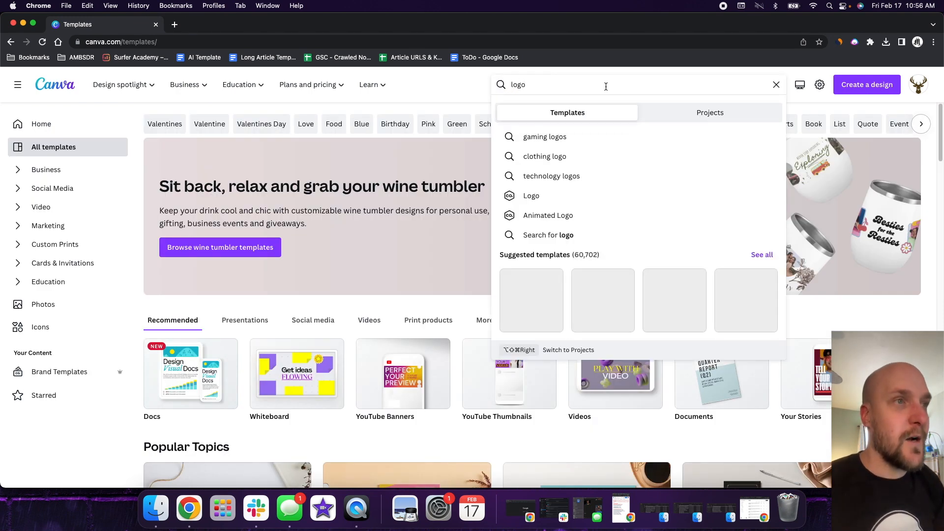
click(560, 197)
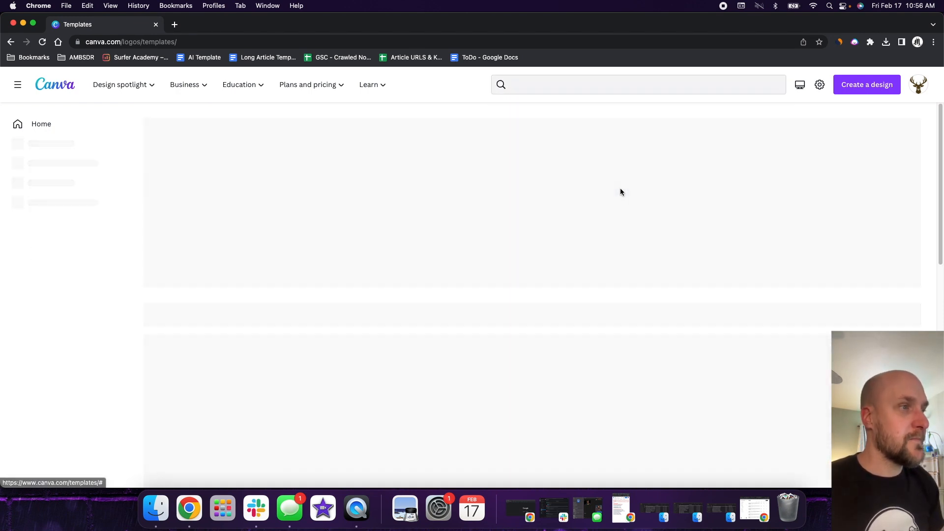
scroll(517, 185, down, 5)
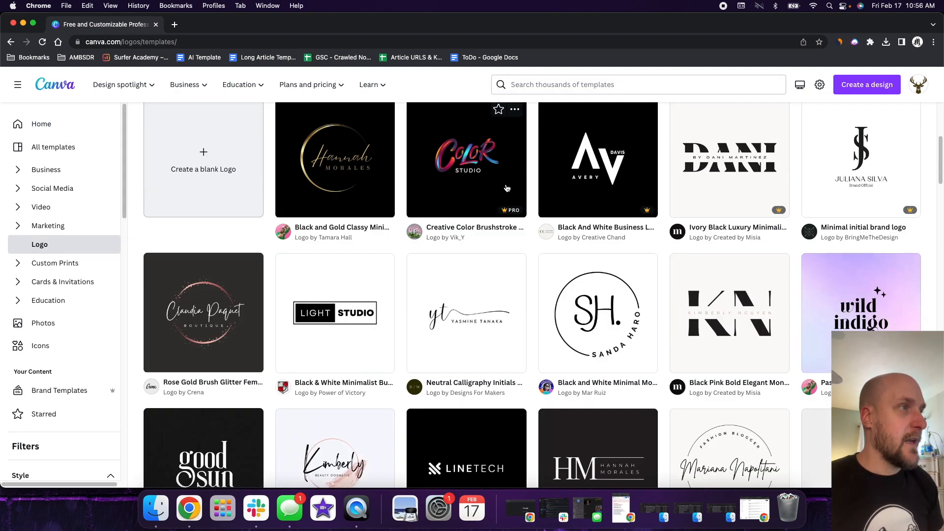
scroll(335, 228, down, 4)
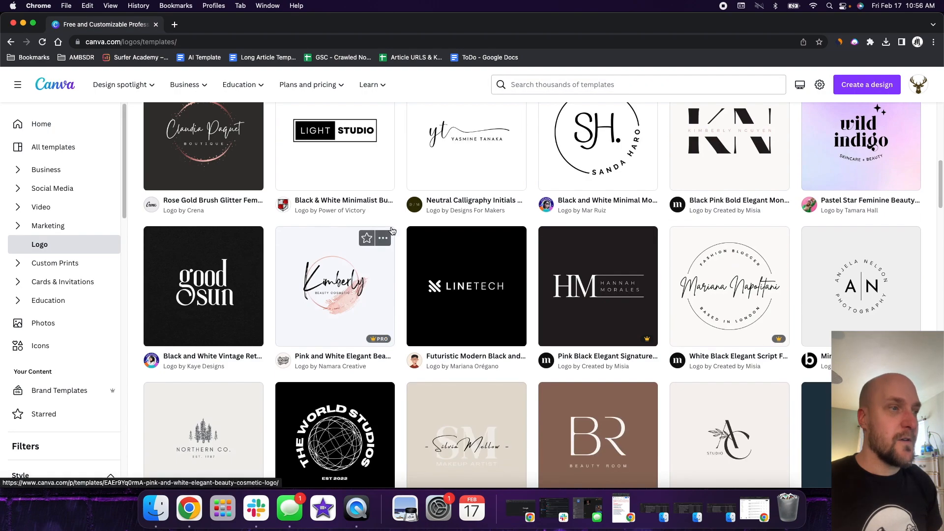
Step: Look further through the designs in the Logo template category for one to customize
scroll(397, 226, down, 2)
scroll(410, 242, down, 4)
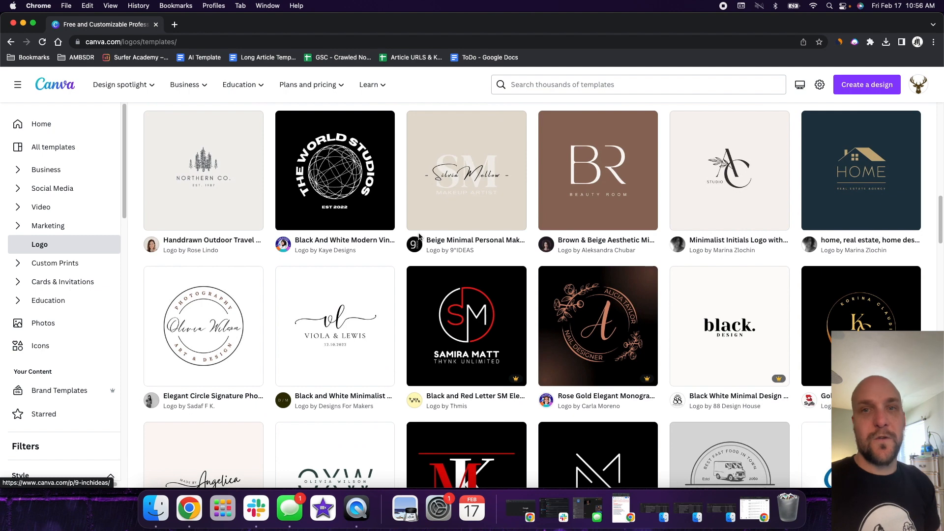
scroll(424, 236, down, 5)
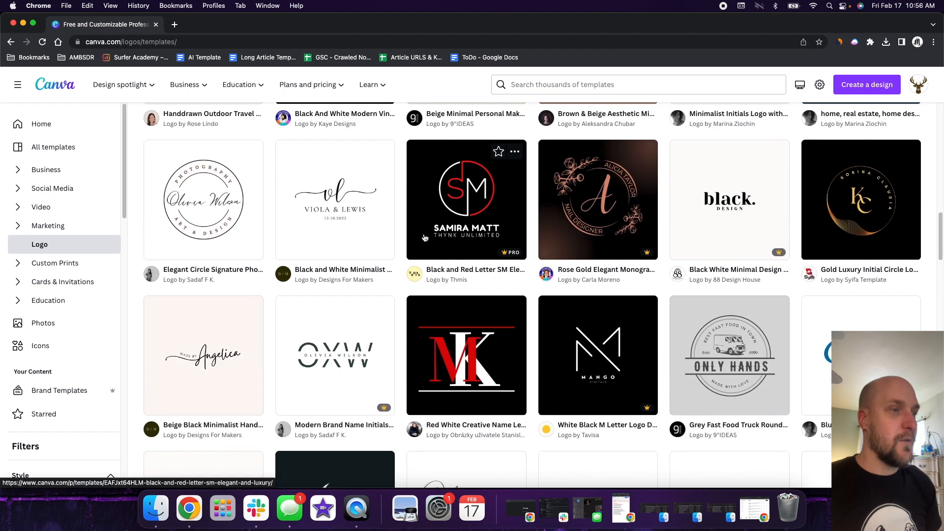
scroll(424, 238, down, 3)
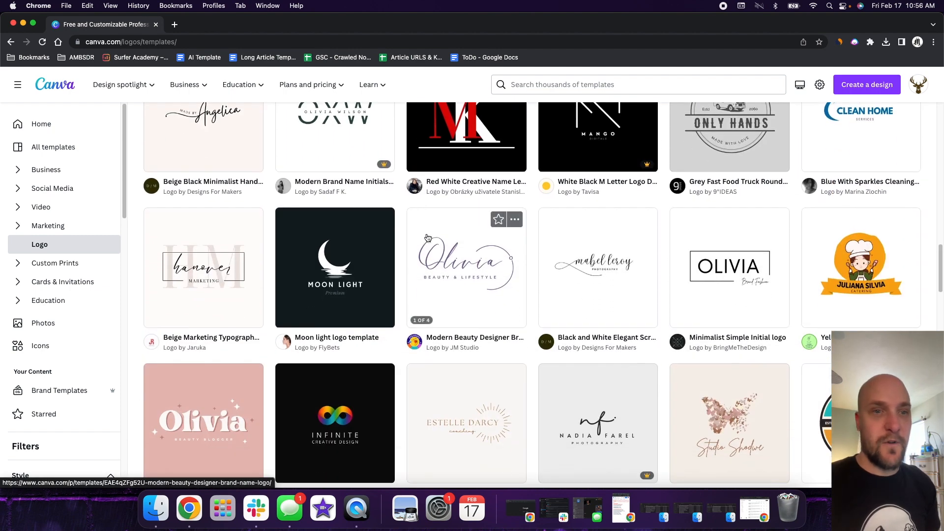
scroll(430, 239, down, 3)
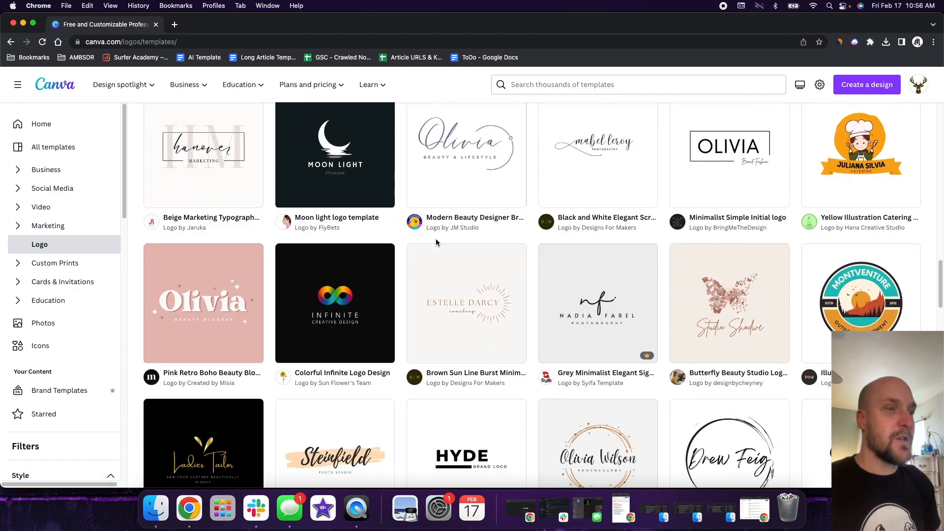
scroll(435, 242, down, 5)
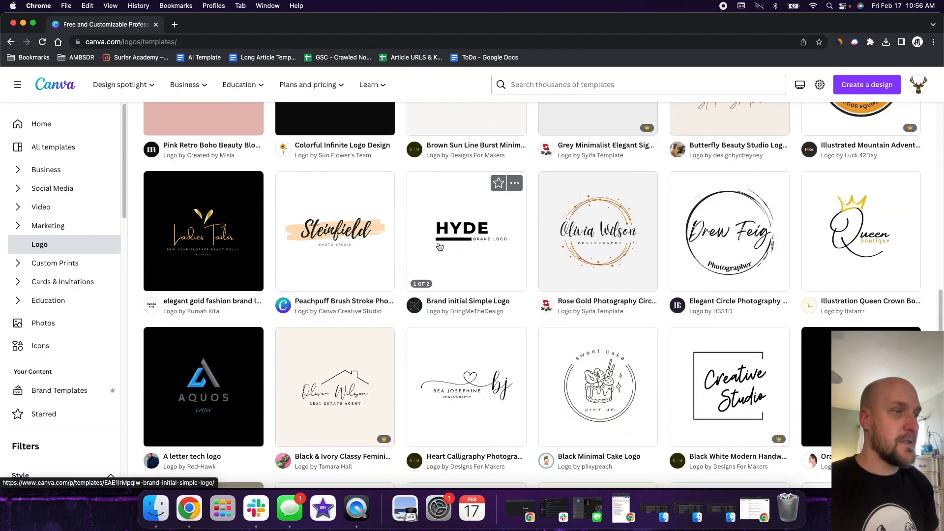
scroll(441, 246, down, 3)
scroll(444, 249, down, 5)
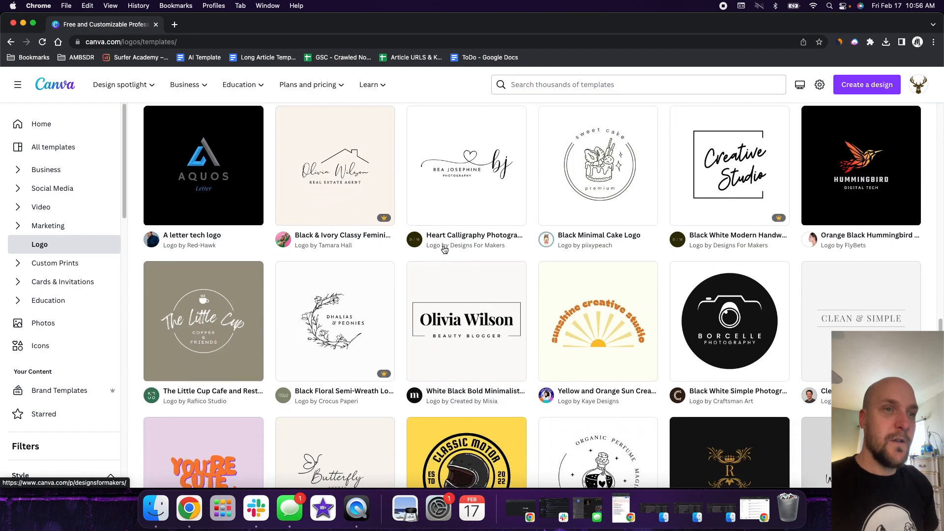
scroll(445, 250, down, 3)
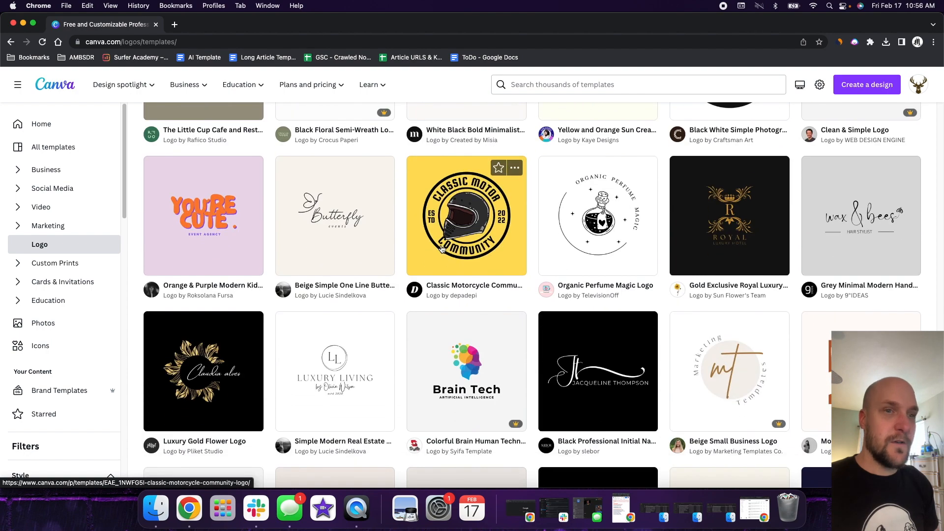
scroll(441, 249, down, 3)
scroll(441, 250, down, 5)
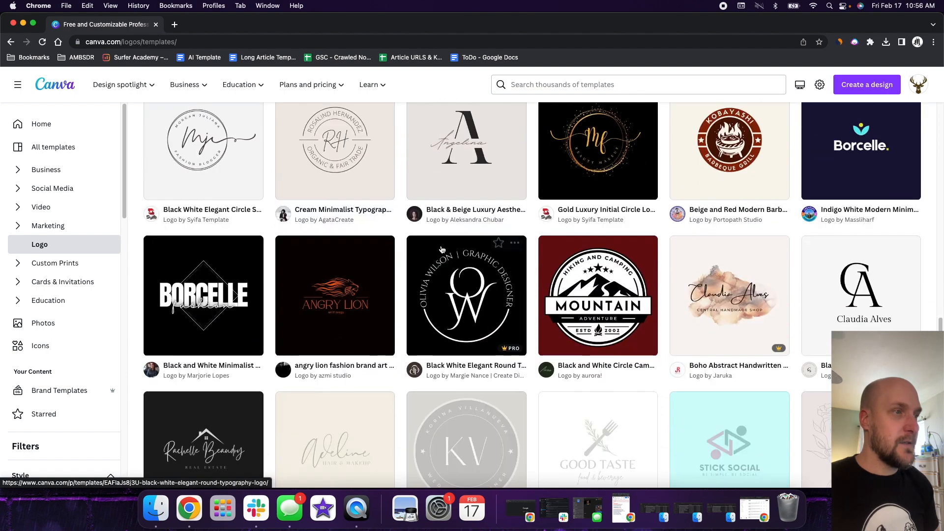
scroll(441, 249, down, 2)
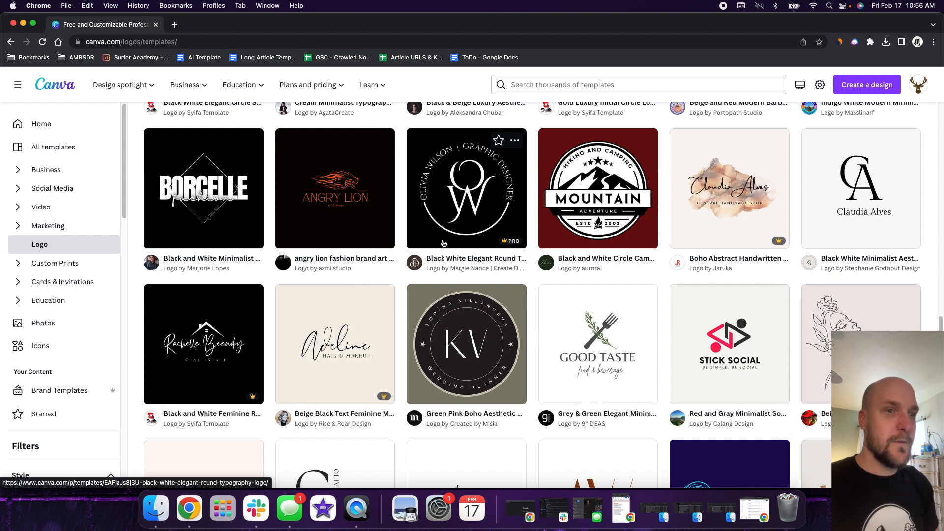
scroll(458, 244, down, 3)
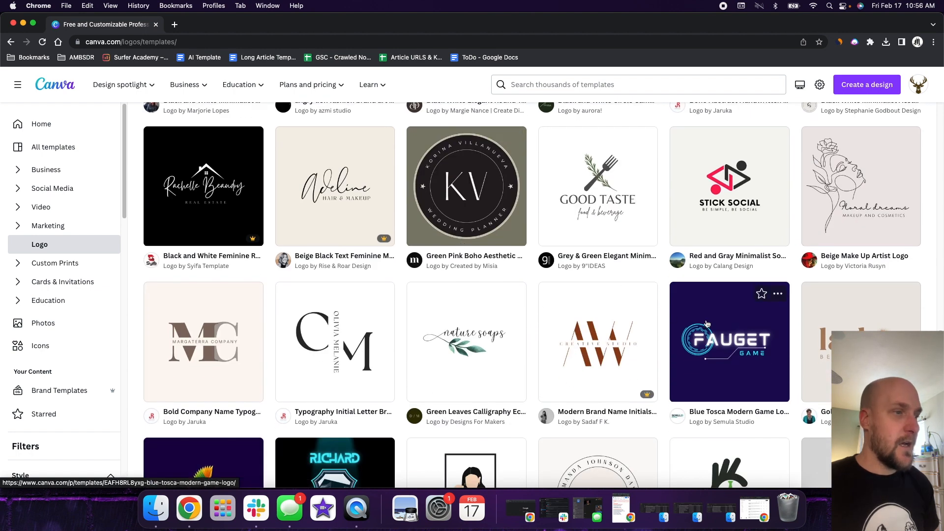
Step: Open the Light Blue Futuristic Ronin Gaming Logo template and start customizing it
scroll(656, 331, down, 3)
click(364, 334)
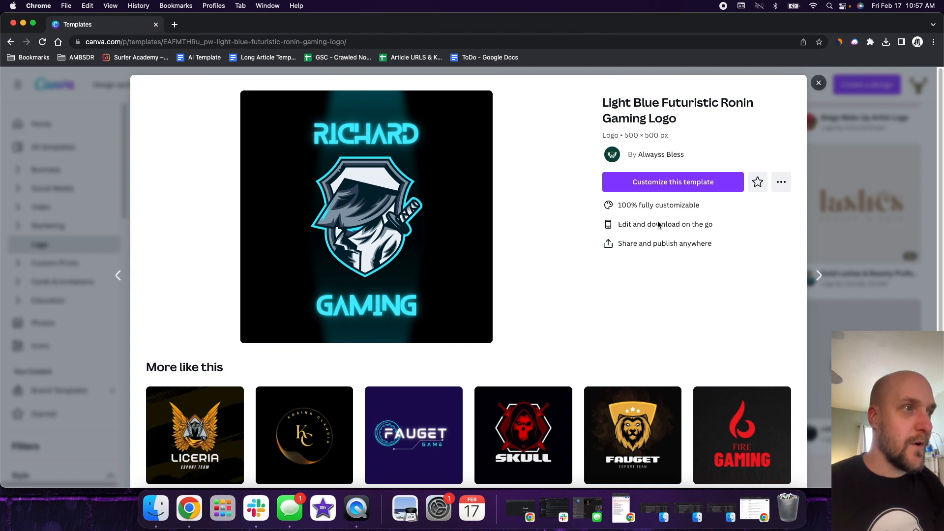
click(669, 185)
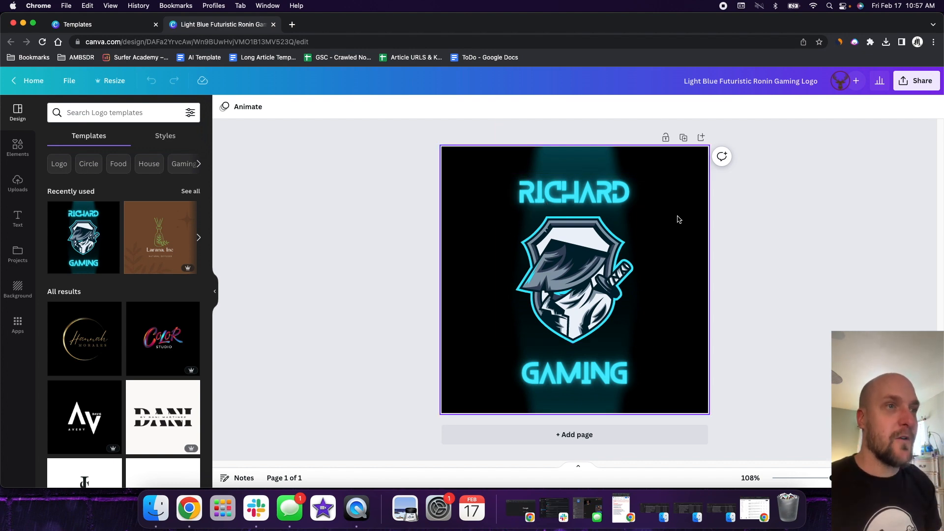
Step: Replace the name text above the ronin emblem with "MATTOX"
click(634, 200)
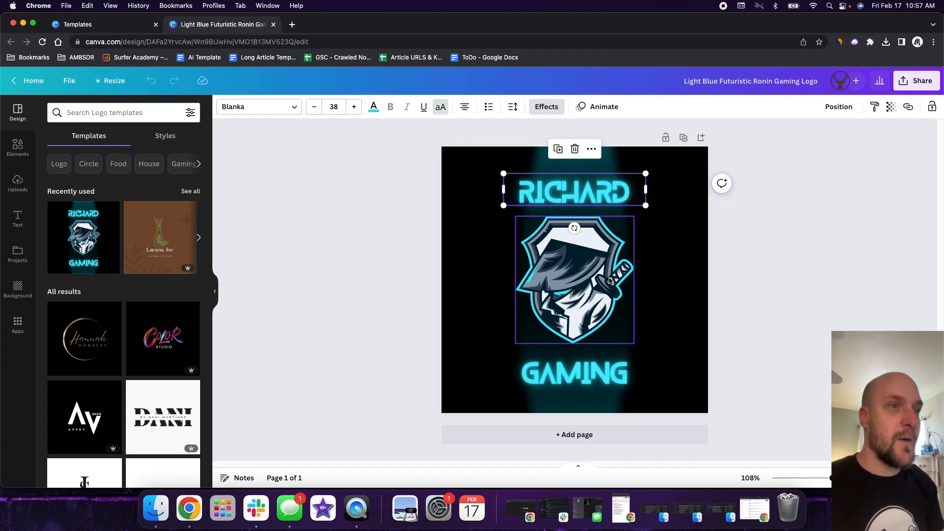
click(582, 248)
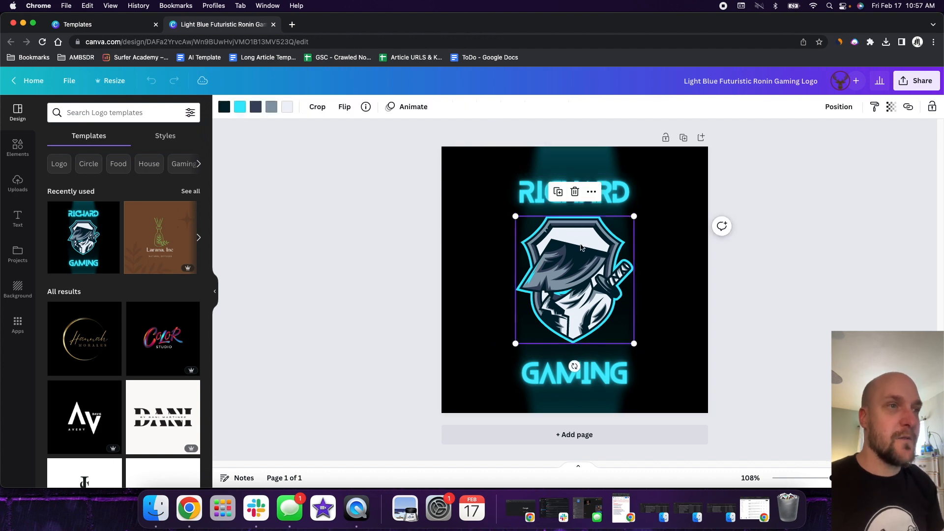
click(622, 195)
double_click(601, 194)
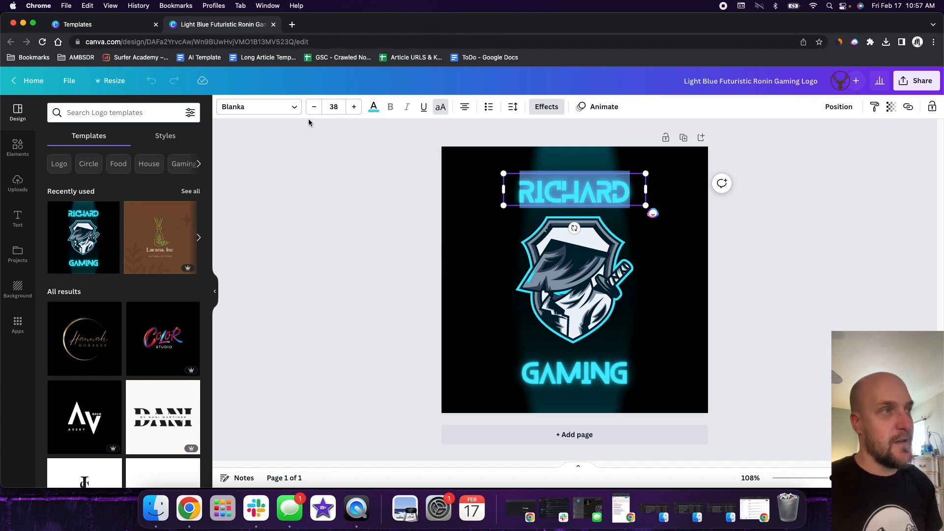
drag(631, 192, 524, 190)
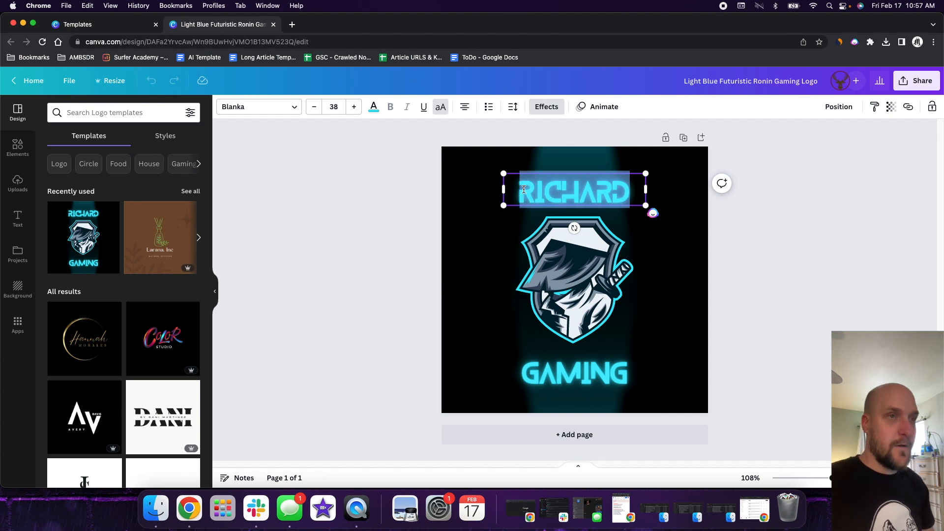
text(MATTOX)
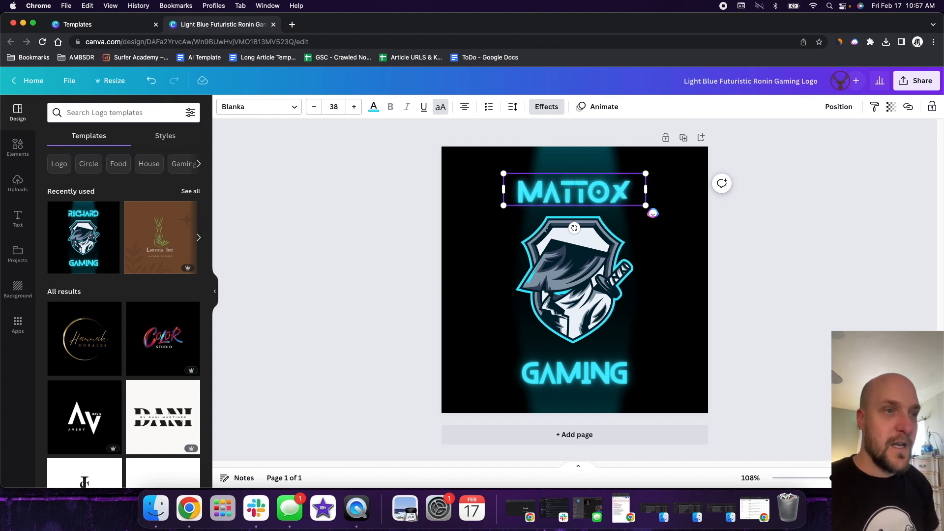
Step: Replace the "GAMING" text below the emblem with "INVESTMENTS"
click(590, 372)
click(625, 370)
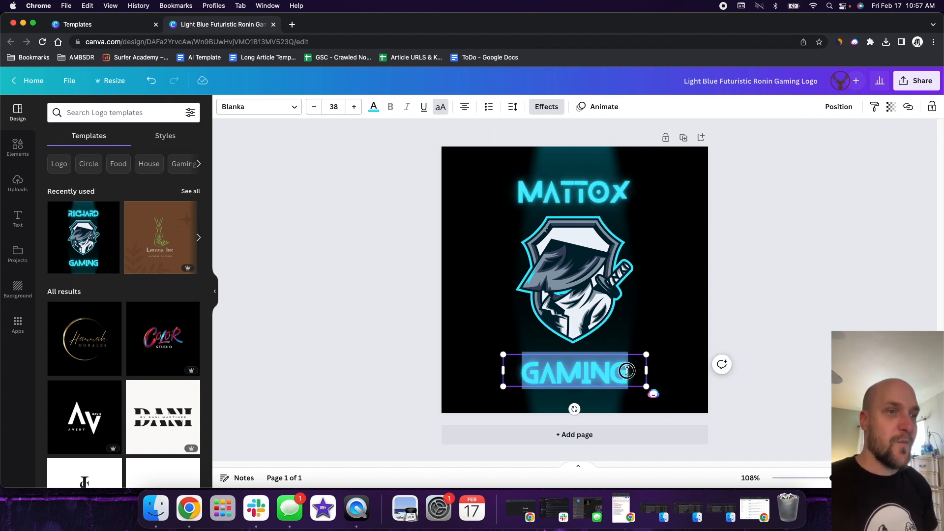
drag(626, 370, 530, 371)
text(INVEST)
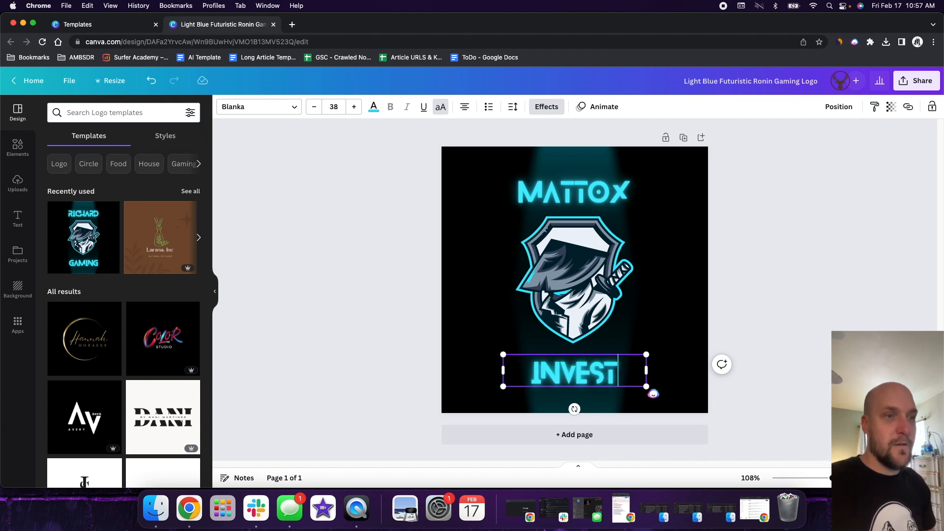
text(MENTS)
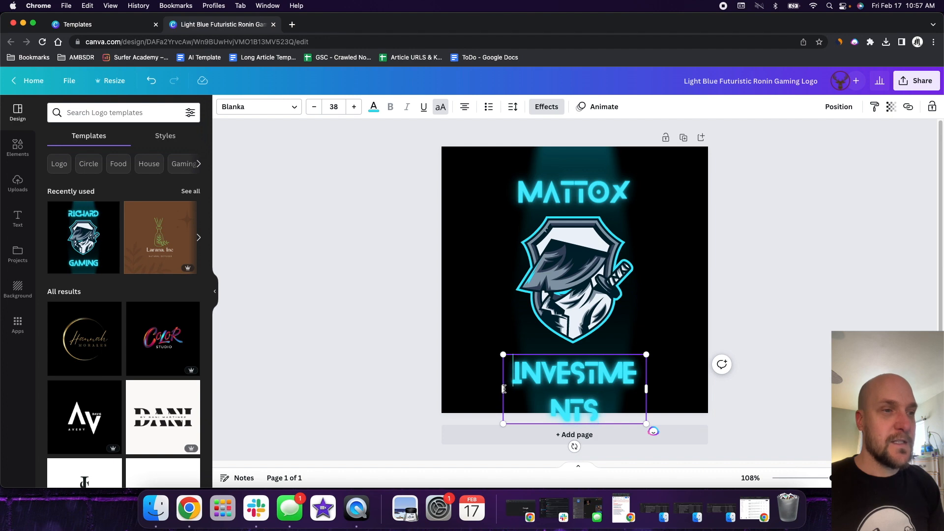
Step: Widen the "INVESTMENTS" text box so the word fits on one line and center it beneath the emblem
drag(503, 389, 468, 386)
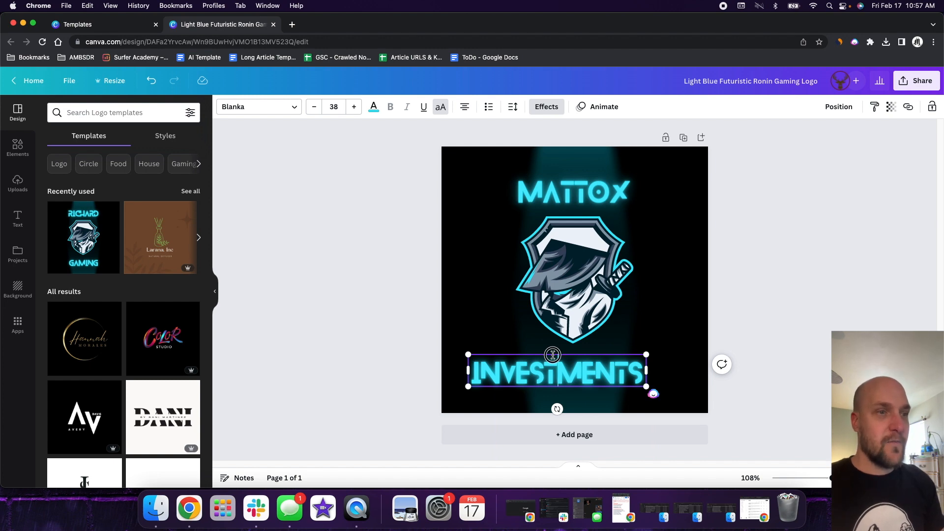
drag(556, 353, 579, 352)
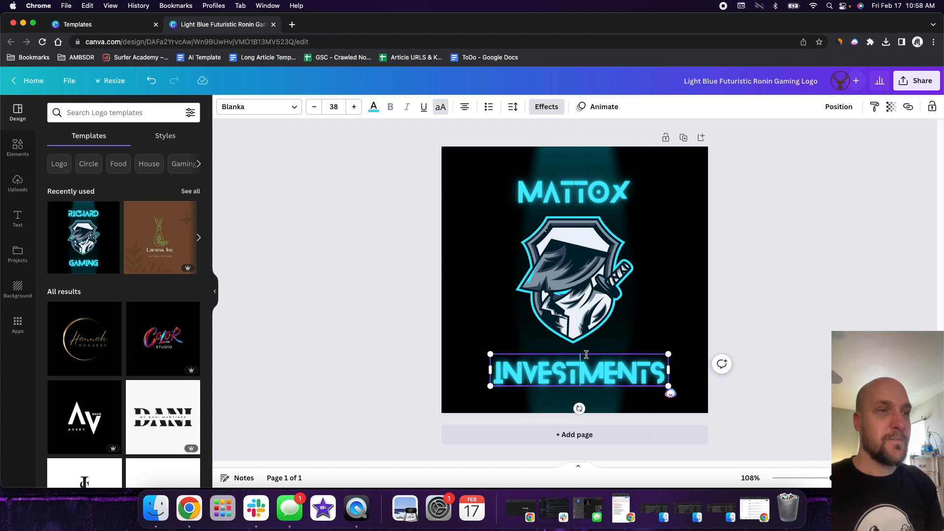
mouse_move(585, 353)
mouse_down()
mouse_move(572, 288)
mouse_move(579, 168)
mouse_move(593, 258)
mouse_move(585, 351)
mouse_up()
click(684, 339)
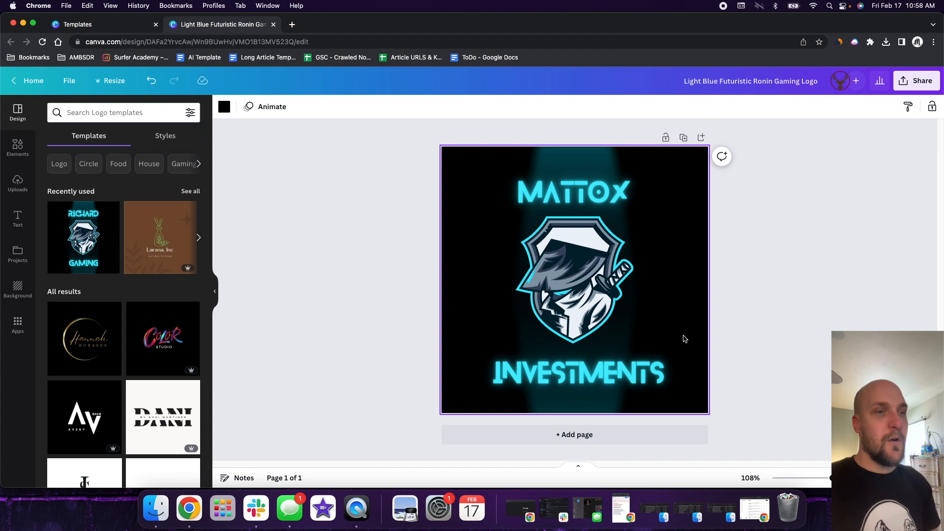
Step: Try several default colors on the "INVESTMENTS" text, from shades of purple to red
click(632, 366)
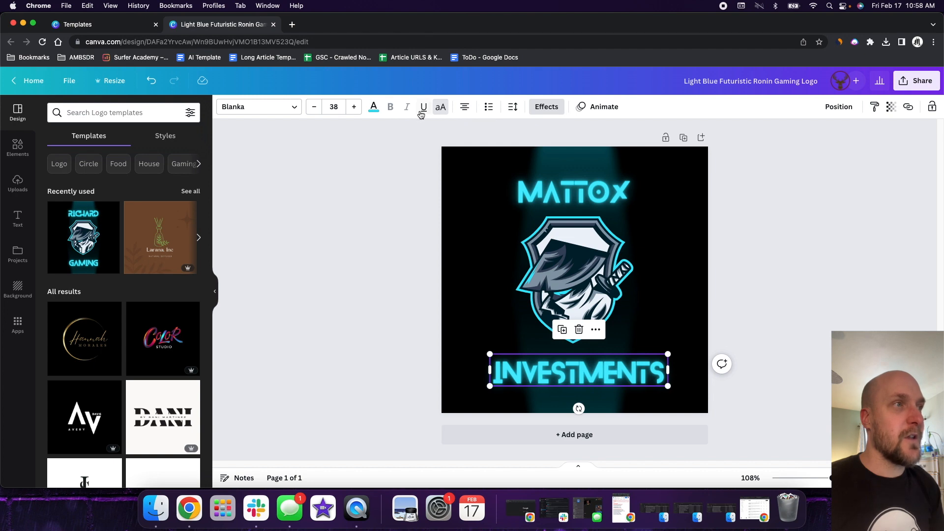
click(374, 109)
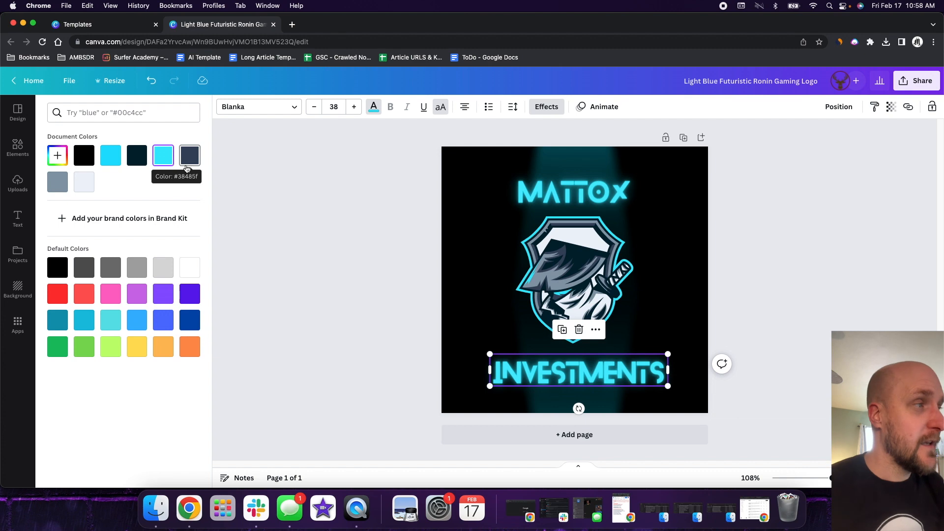
click(139, 301)
click(163, 295)
click(191, 294)
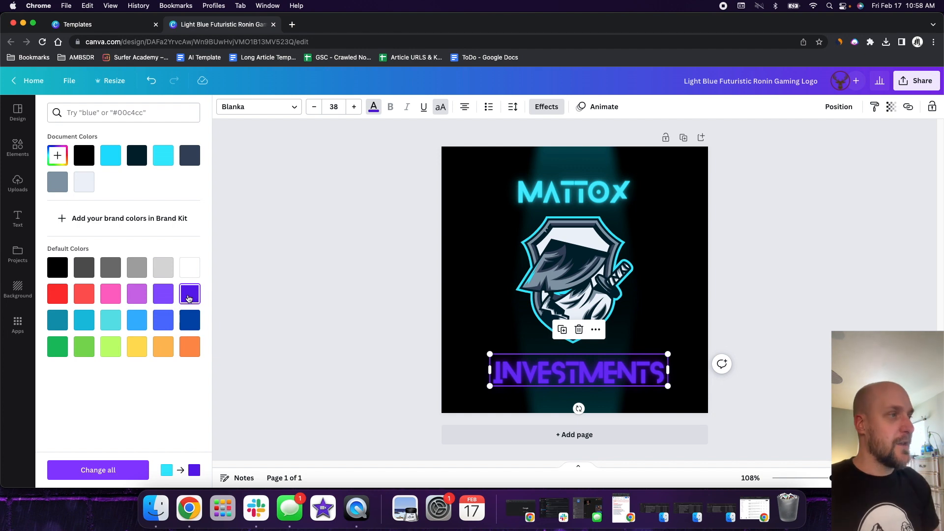
click(60, 297)
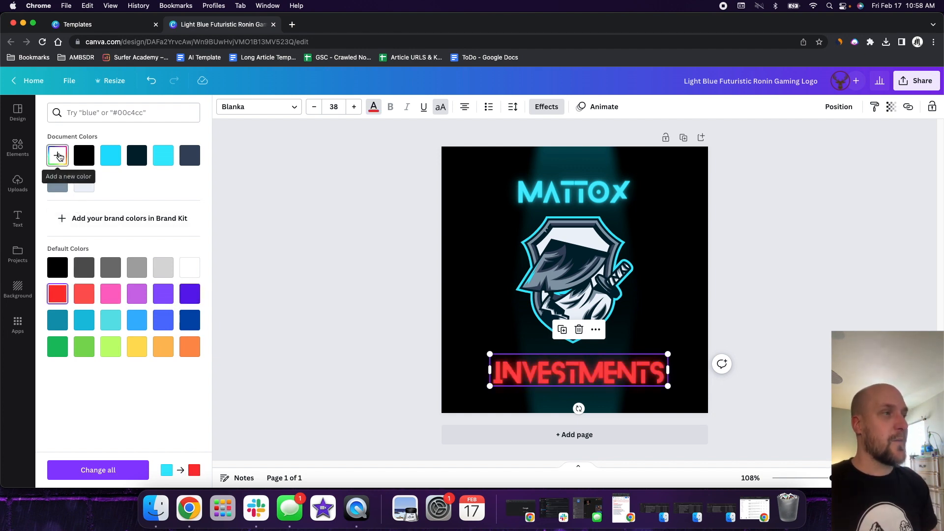
Step: Set the "INVESTMENTS" text to the custom hex color #000000 and close the color settings
click(58, 156)
click(177, 257)
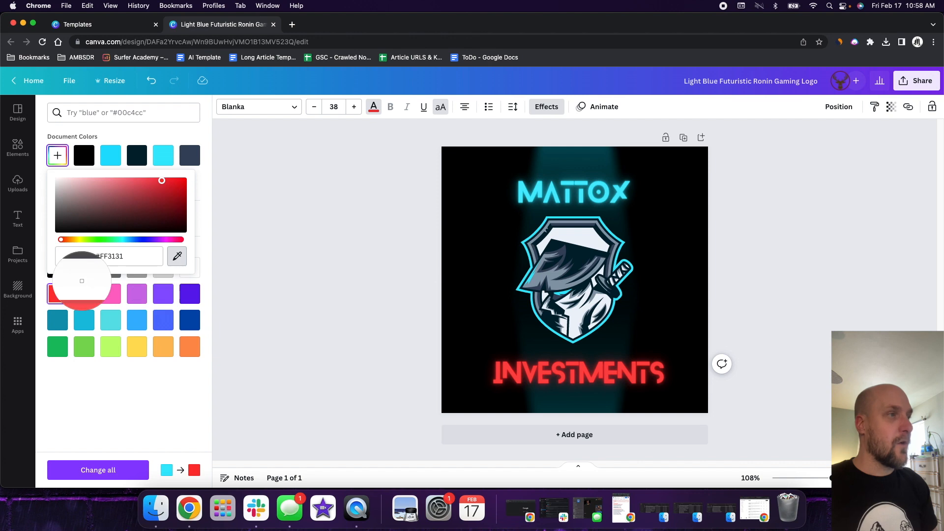
key(Escape)
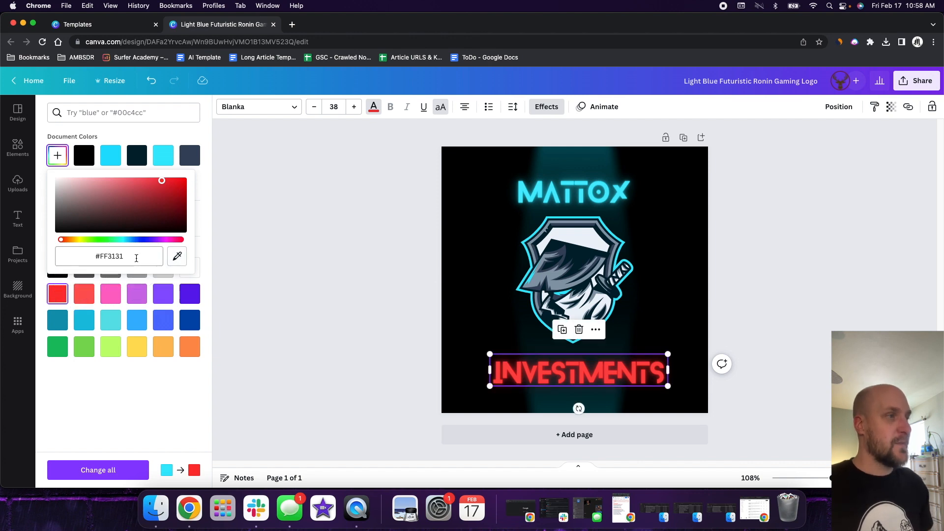
drag(139, 255, 89, 256)
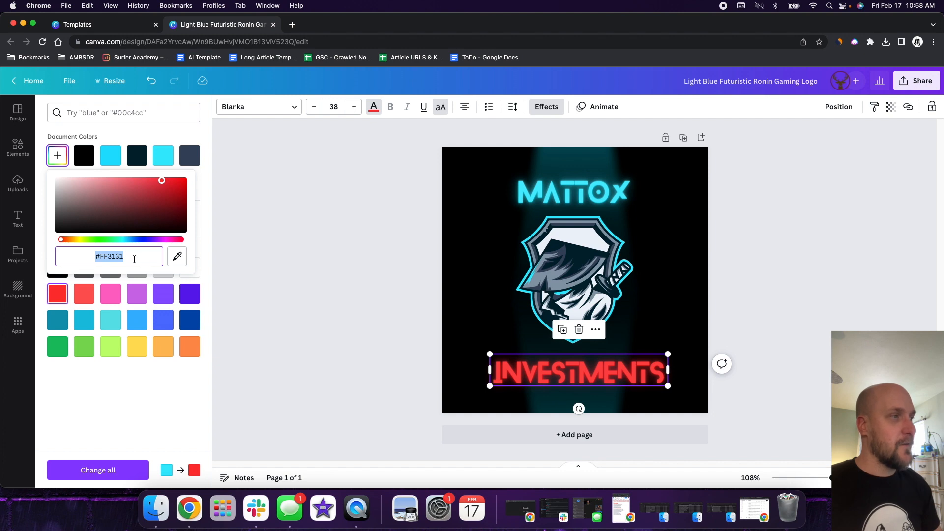
text(#00000)
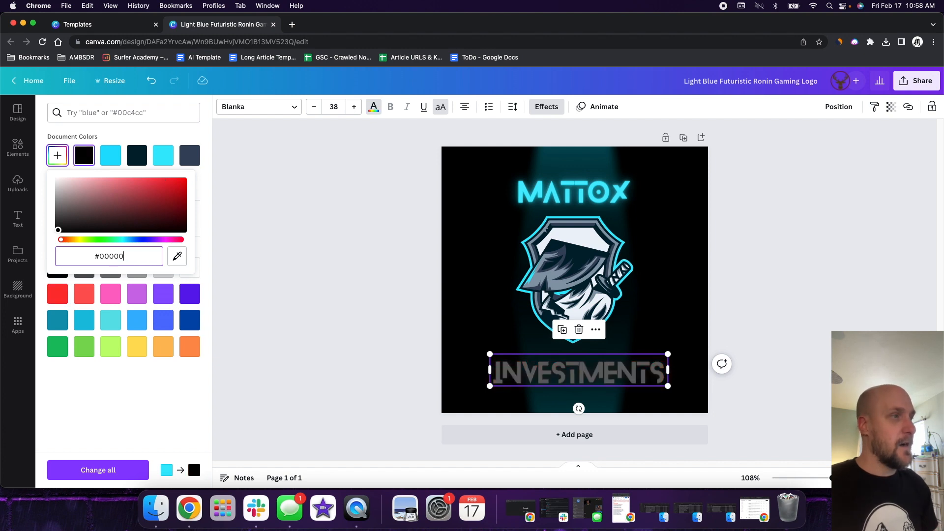
key(Return)
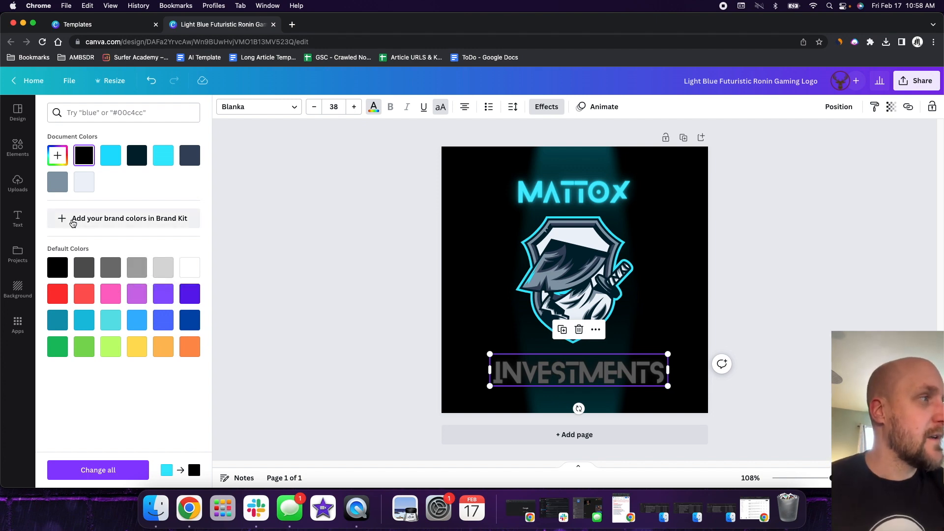
click(58, 156)
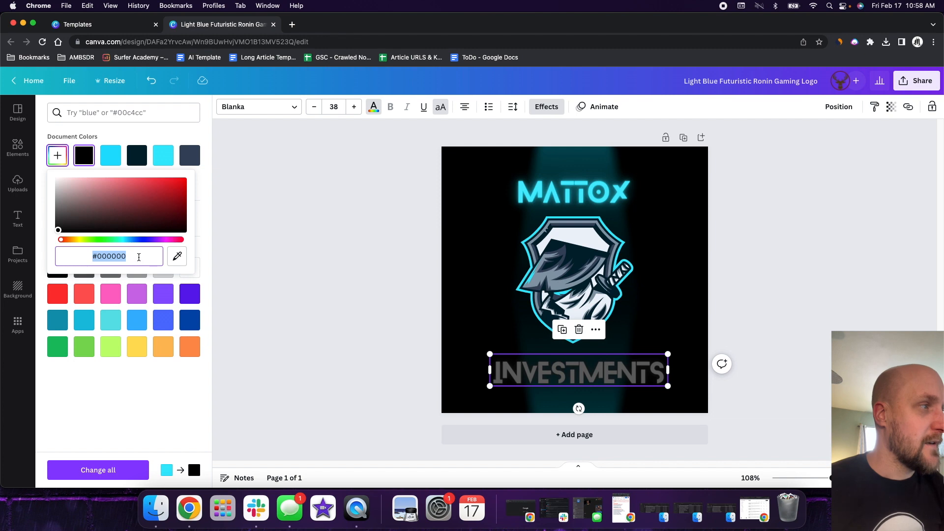
click(139, 256)
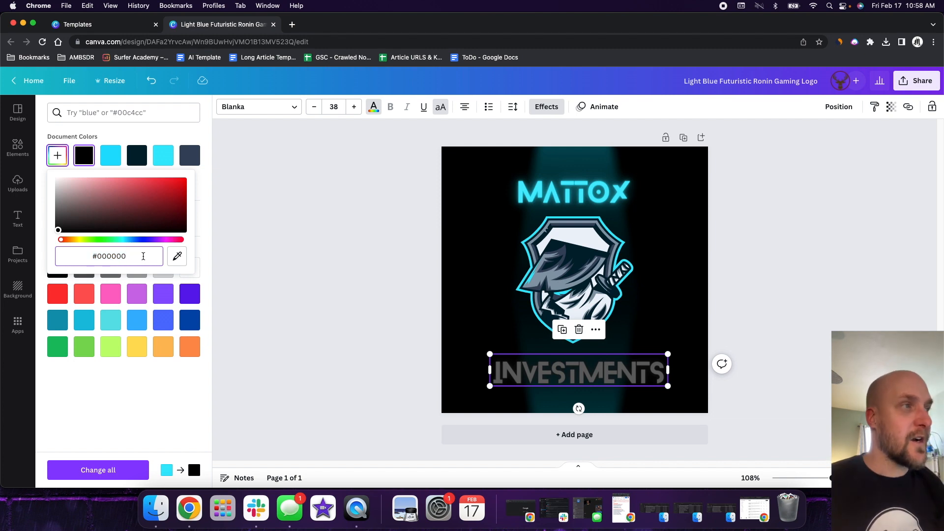
key(Escape)
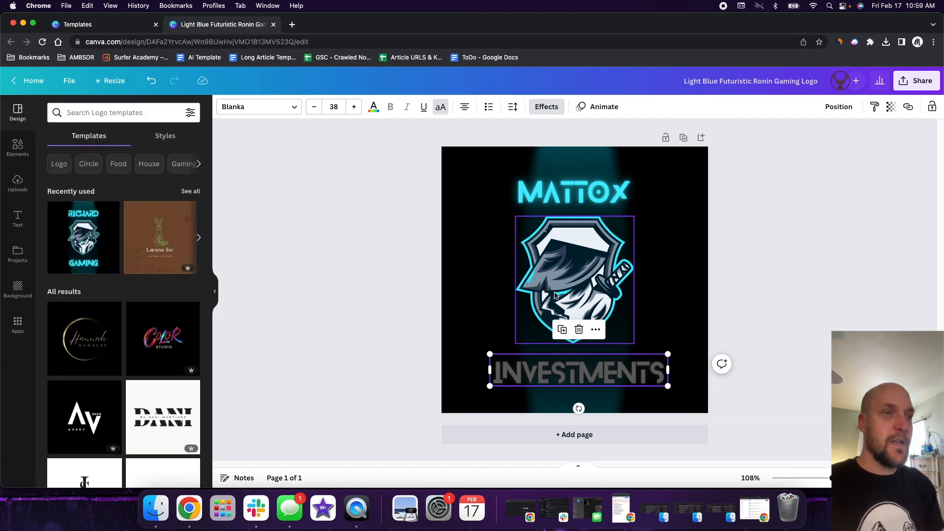
Step: Try the Phone 2 smartmockup on the warrior emblem, then enlarge it and reposition it between the two text lines
click(577, 272)
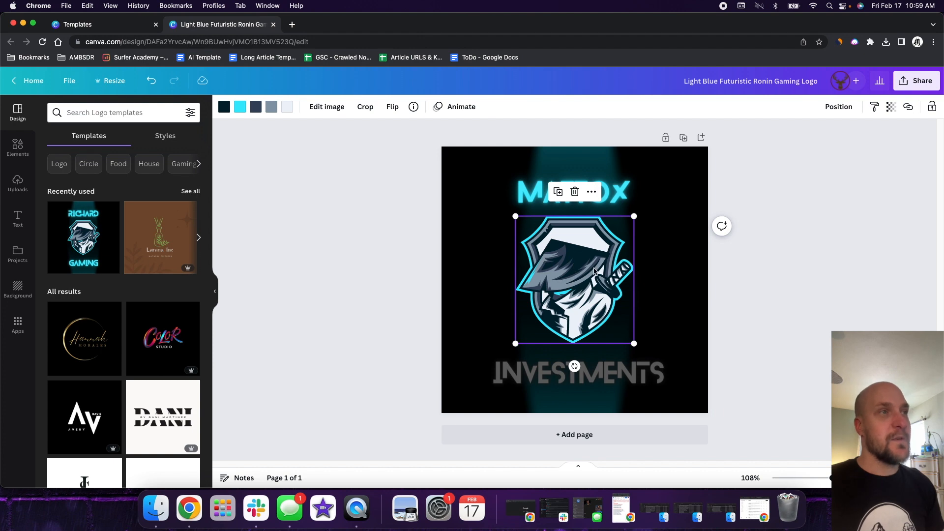
click(327, 107)
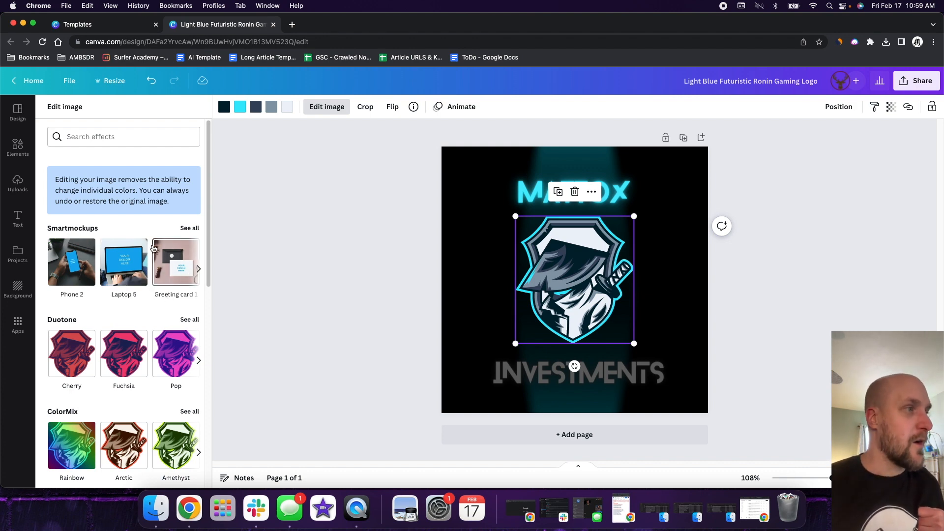
click(190, 229)
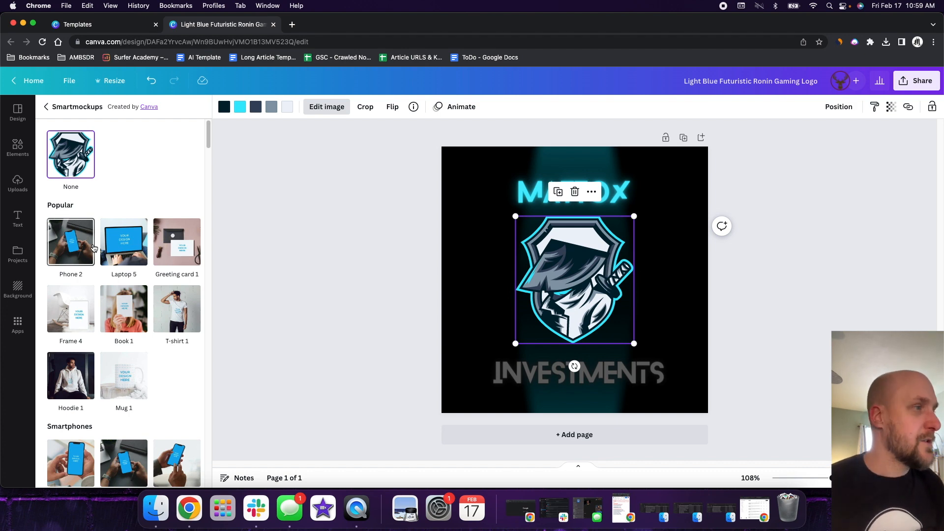
click(72, 245)
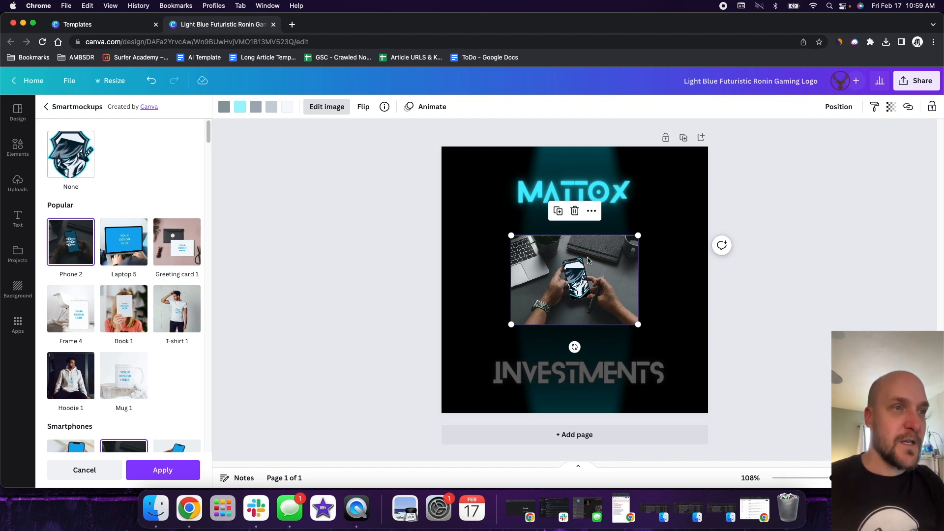
drag(638, 324, 686, 358)
drag(620, 301, 599, 284)
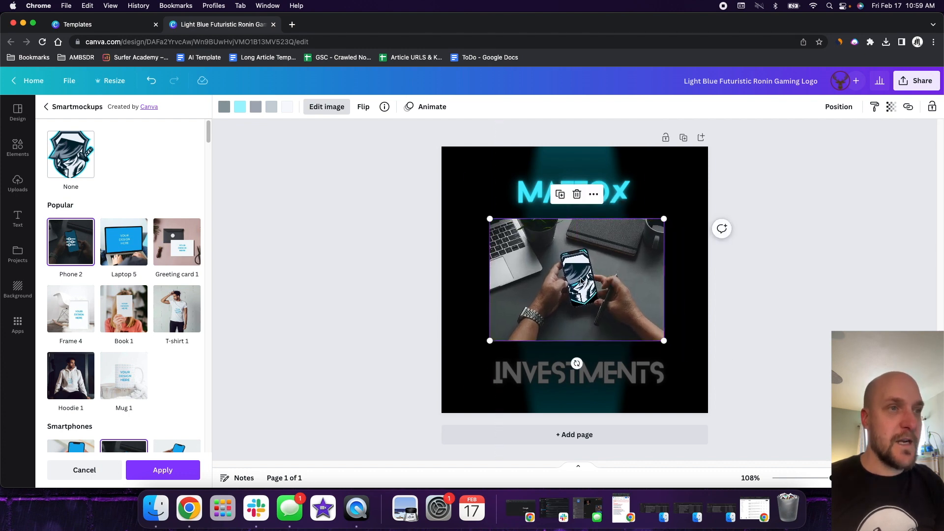
Step: Switch the emblem's mockup to Laptop 5 and browse the other computer and card smartmockups
click(123, 241)
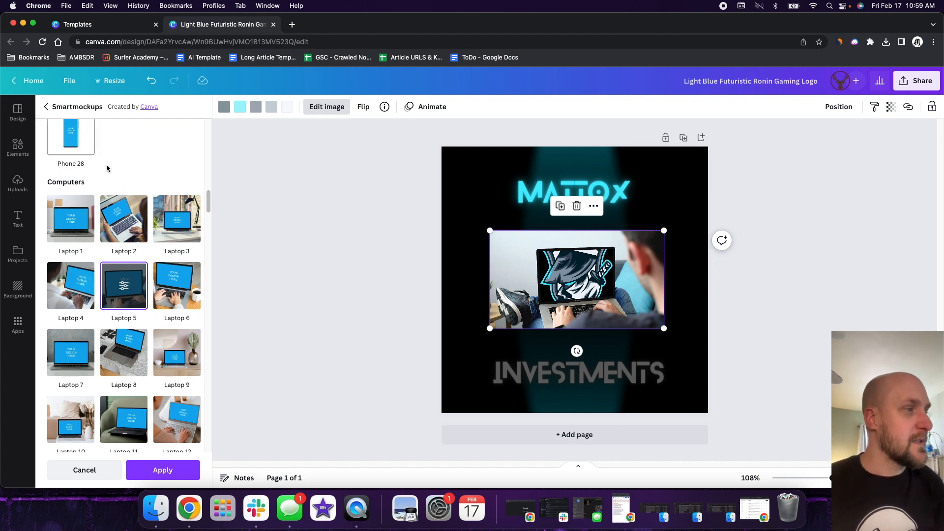
scroll(168, 217, down, 5)
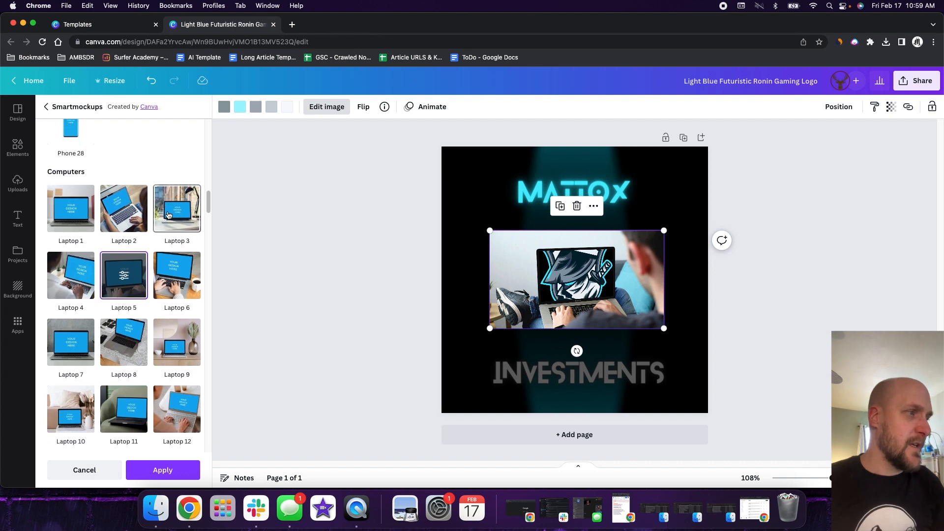
scroll(169, 212, down, 1)
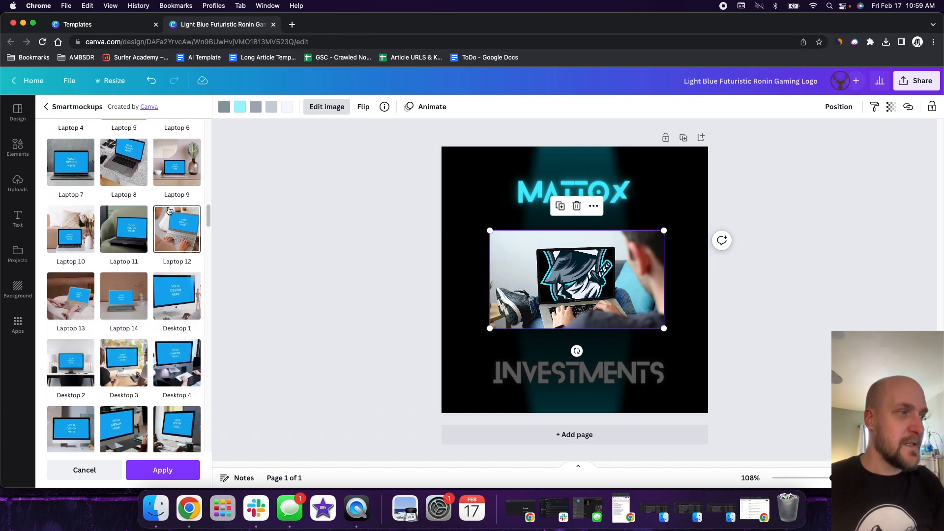
scroll(164, 211, down, 10)
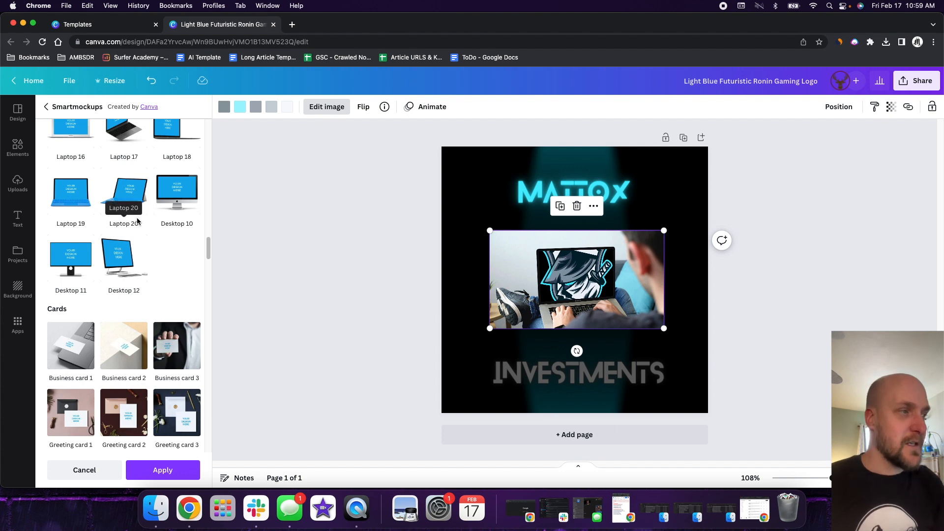
scroll(140, 223, down, 4)
scroll(140, 223, up, 15)
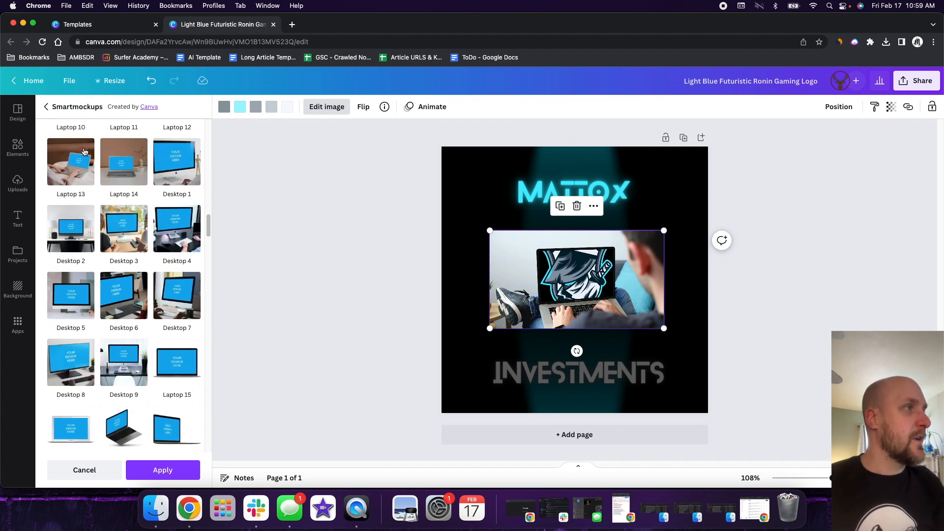
scroll(143, 219, up, 4)
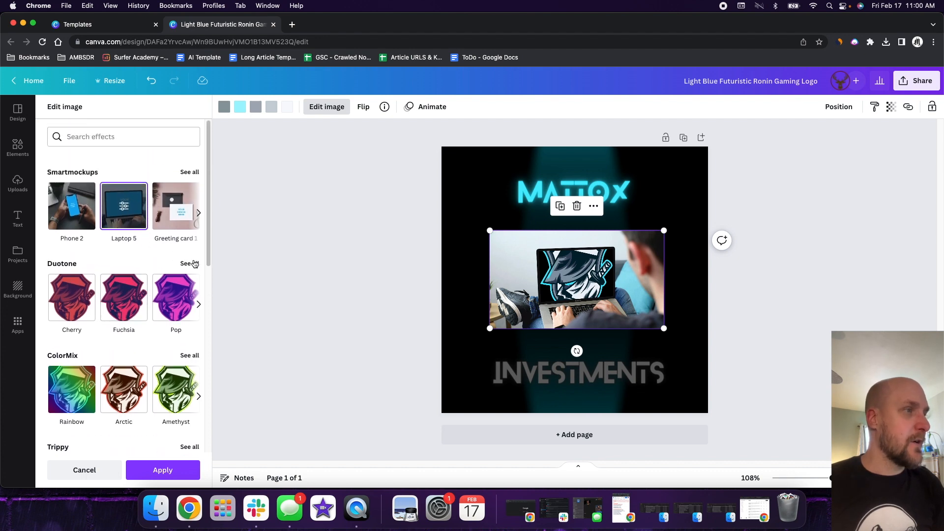
Step: Try several Duotone effects on the emblem, including Sea Blue, Blush, Lavender and Myrtle
click(195, 265)
click(188, 232)
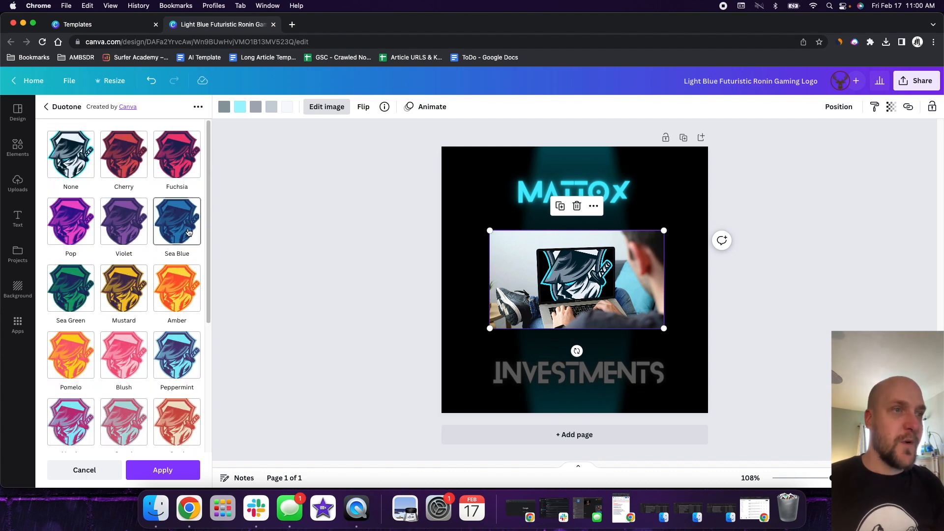
click(175, 286)
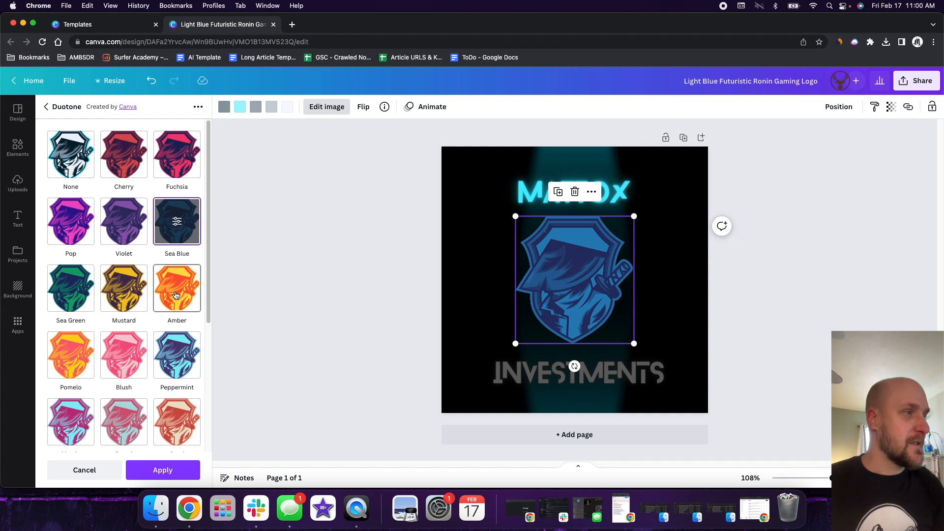
click(129, 355)
scroll(125, 345, down, 3)
click(79, 366)
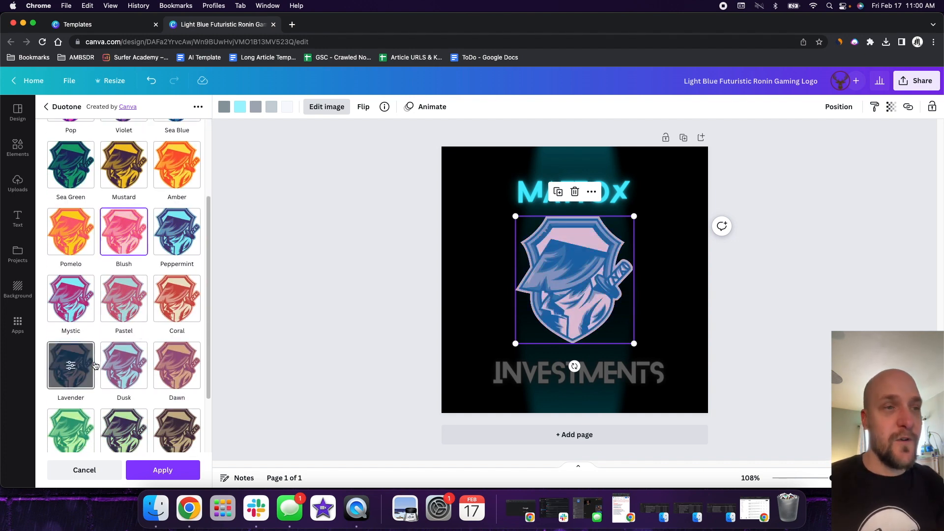
scroll(106, 357, down, 3)
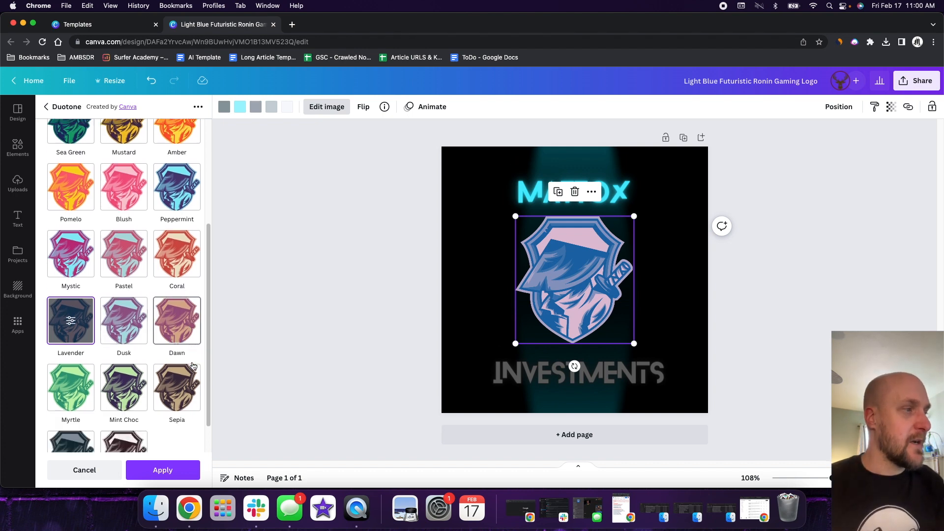
click(84, 353)
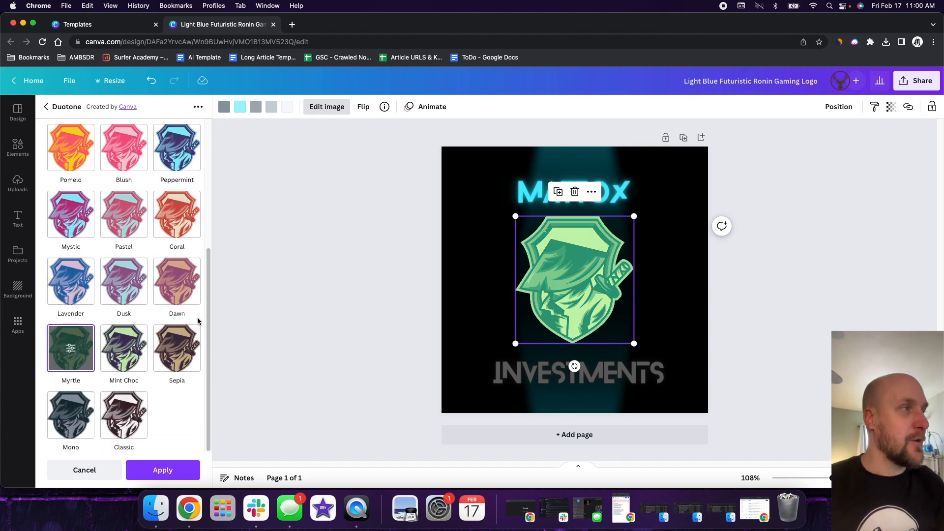
click(47, 106)
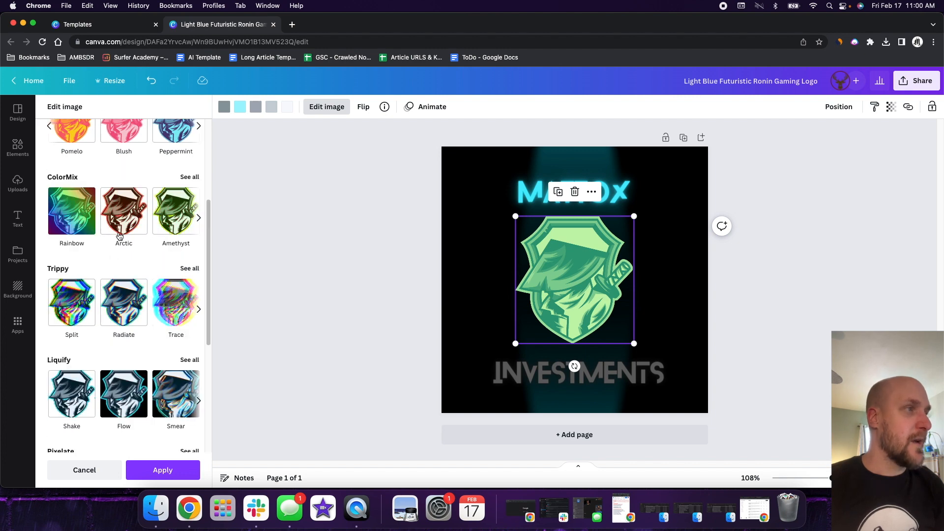
Step: Try the ColorMix effects Marine and Rainbow on the emblem
click(187, 178)
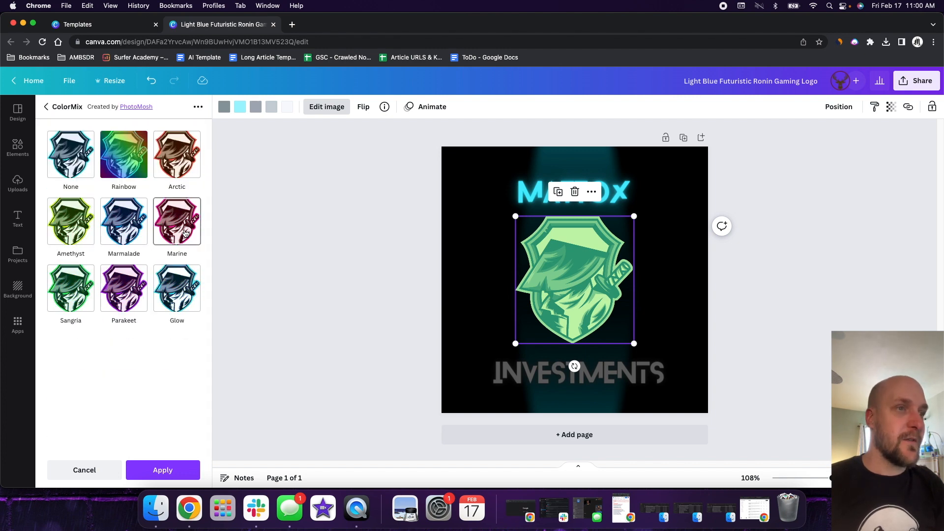
click(185, 233)
click(143, 177)
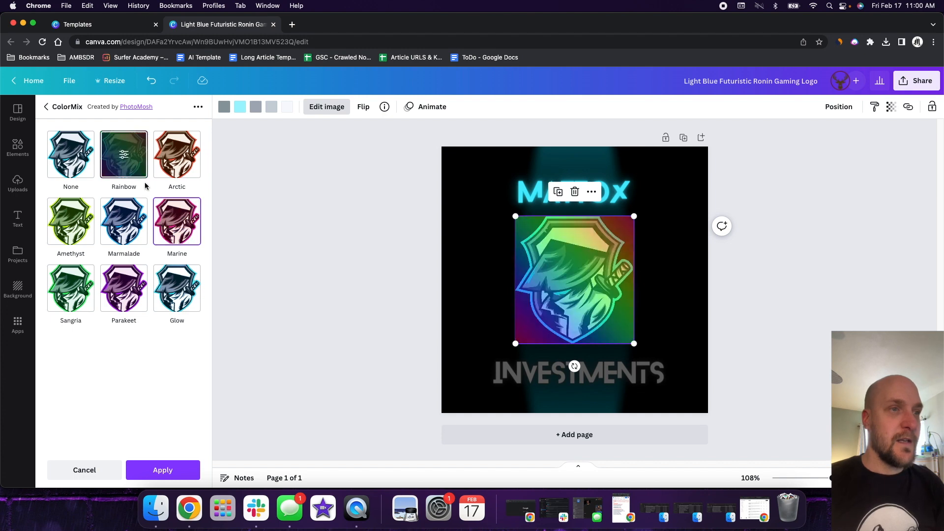
click(48, 108)
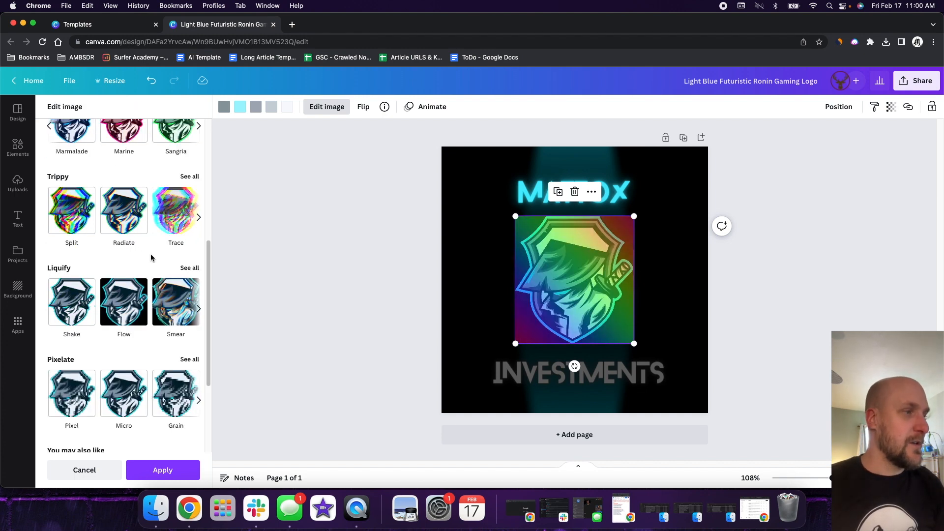
Step: Try the Pixelate effects Pixel and Polar on the emblem and restore the original image
click(76, 388)
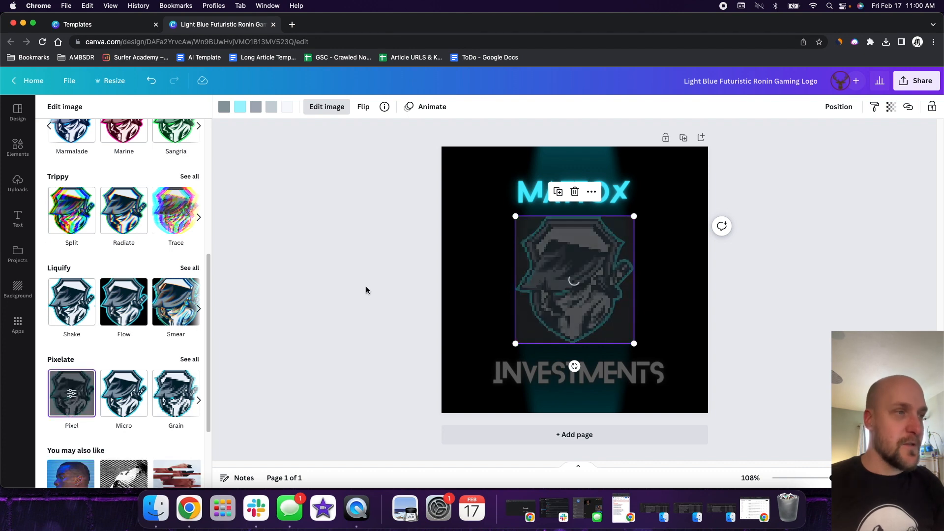
scroll(196, 299, down, 1)
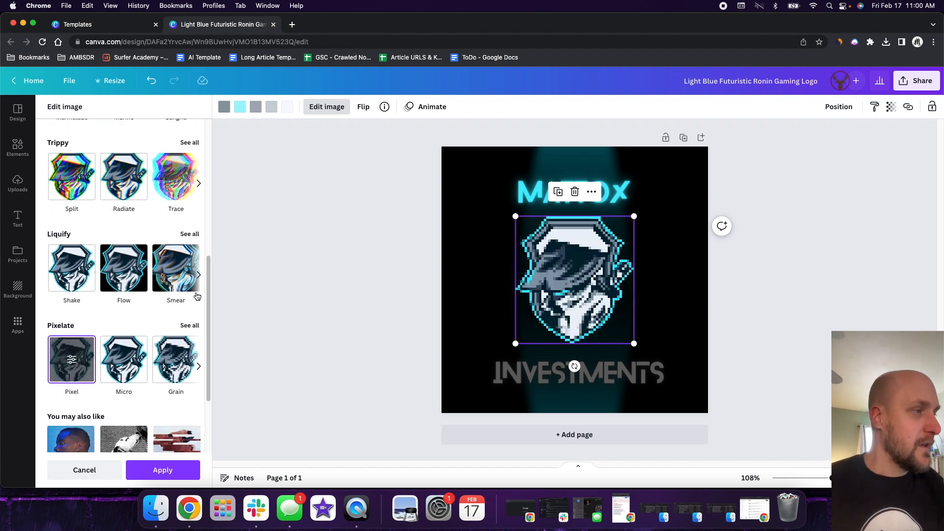
scroll(197, 295, down, 1)
scroll(153, 274, down, 2)
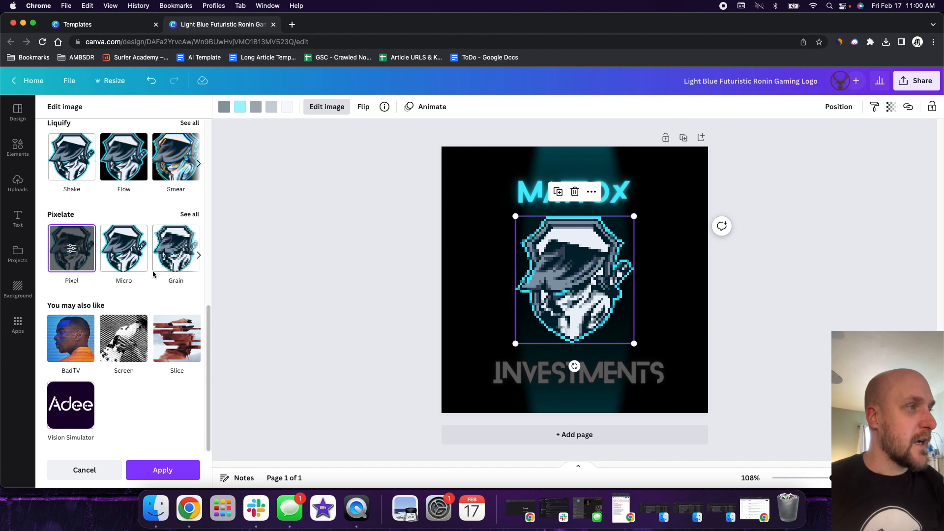
click(190, 214)
click(179, 221)
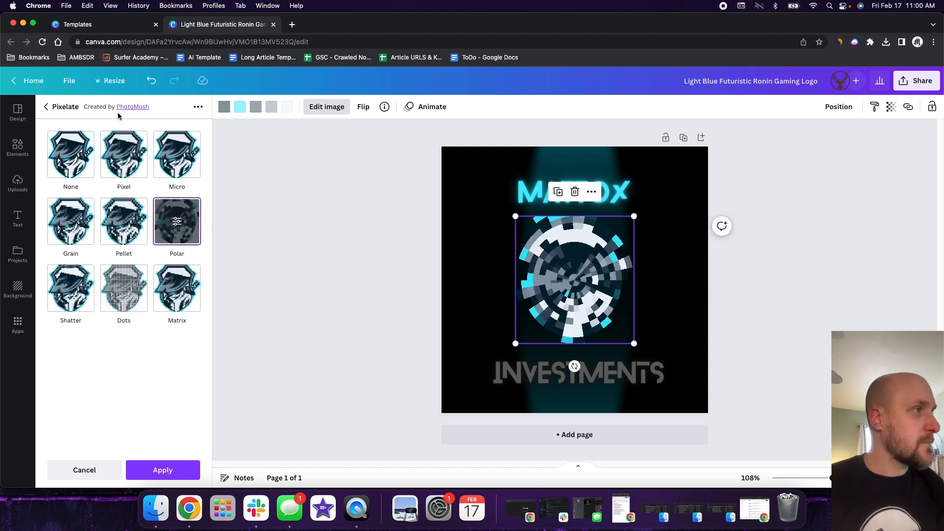
click(47, 107)
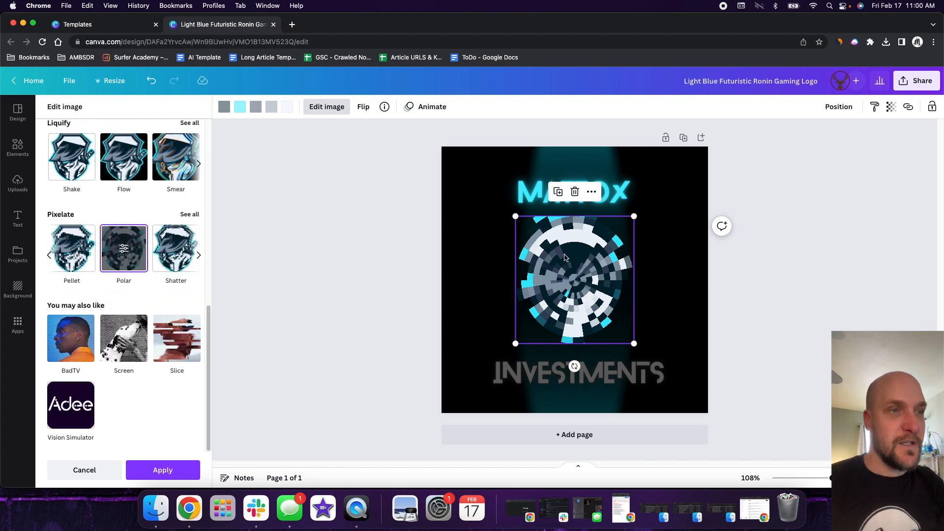
click(153, 85)
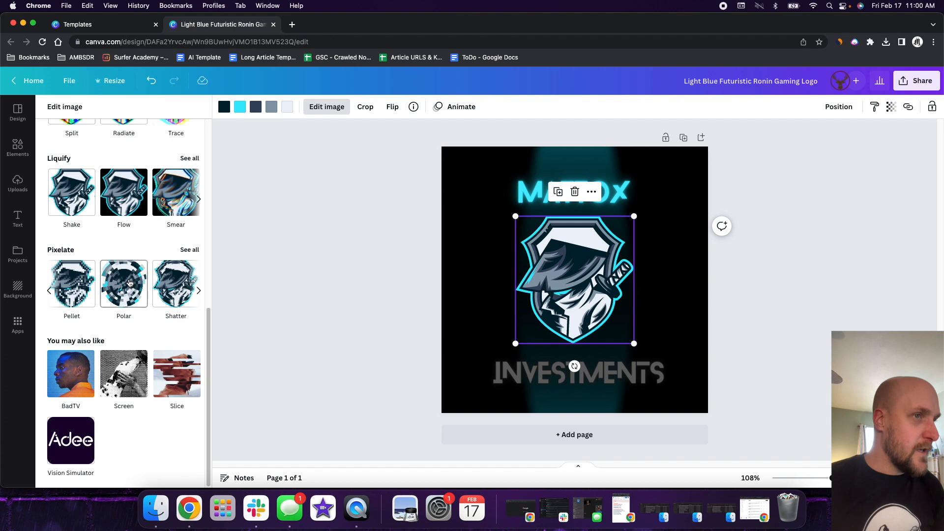
scroll(132, 279, up, 10)
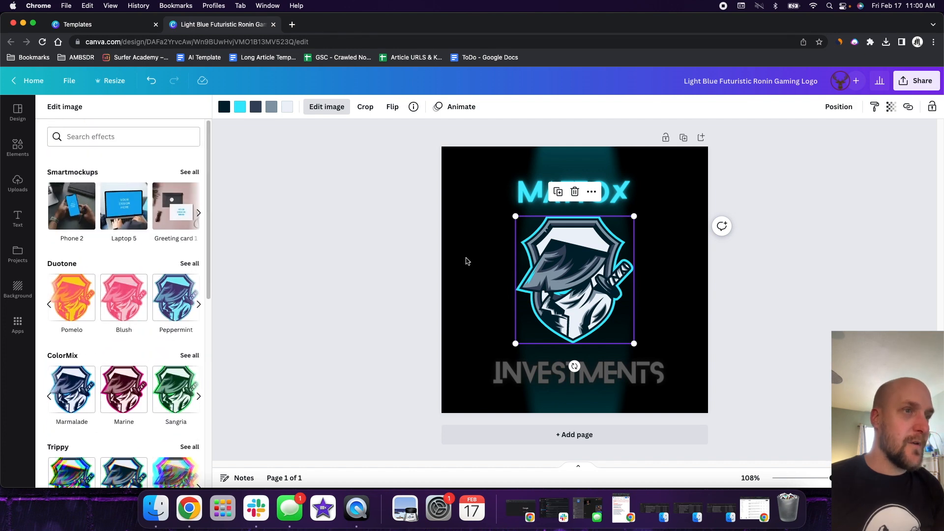
Step: Try the fonts Neue Machina UltraBold, Contrail One and League Spartan on the "MATTOX" text
click(467, 260)
click(525, 194)
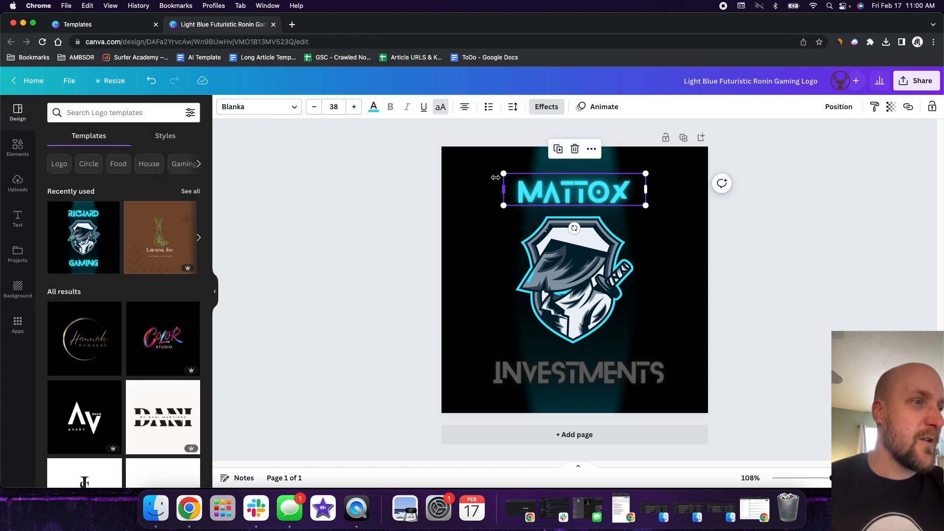
click(295, 109)
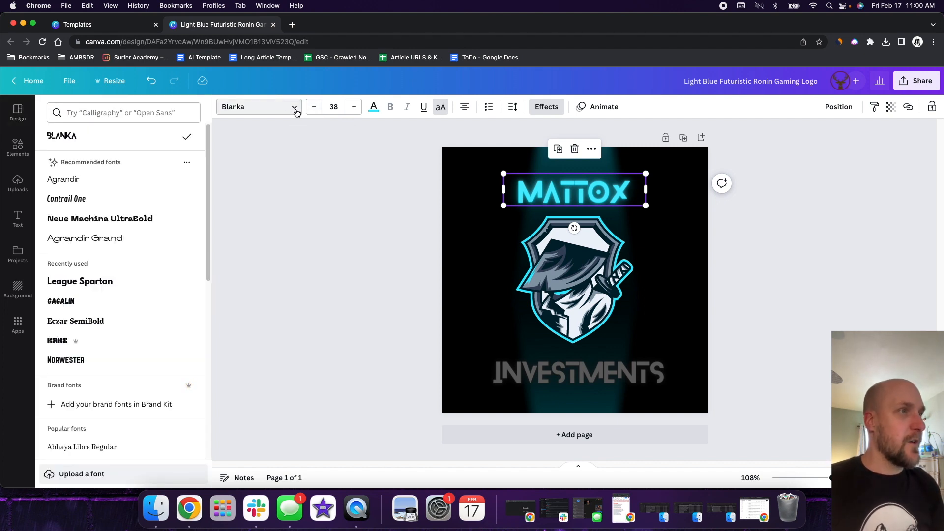
click(123, 218)
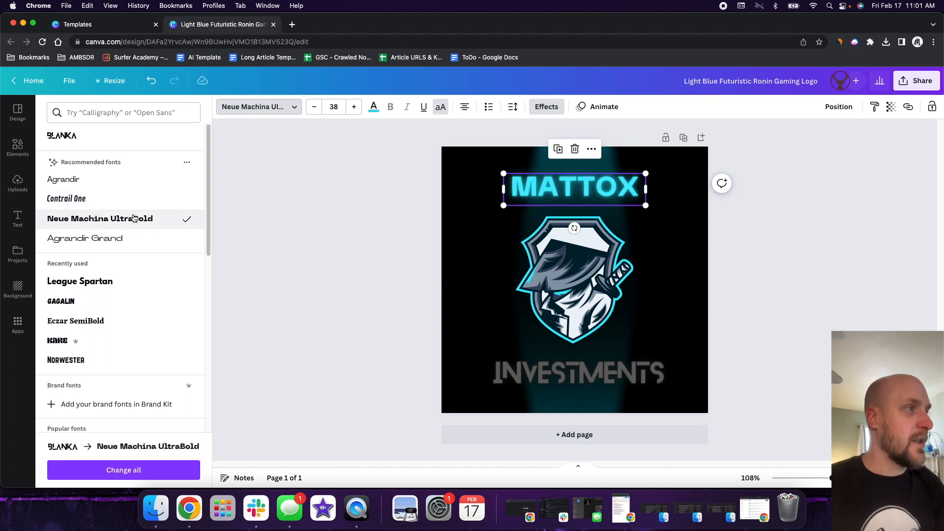
click(104, 204)
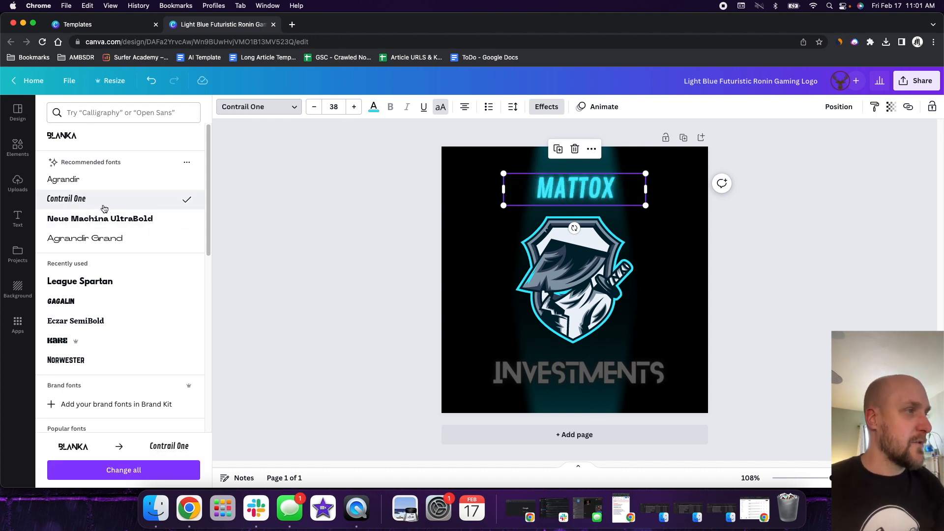
click(119, 279)
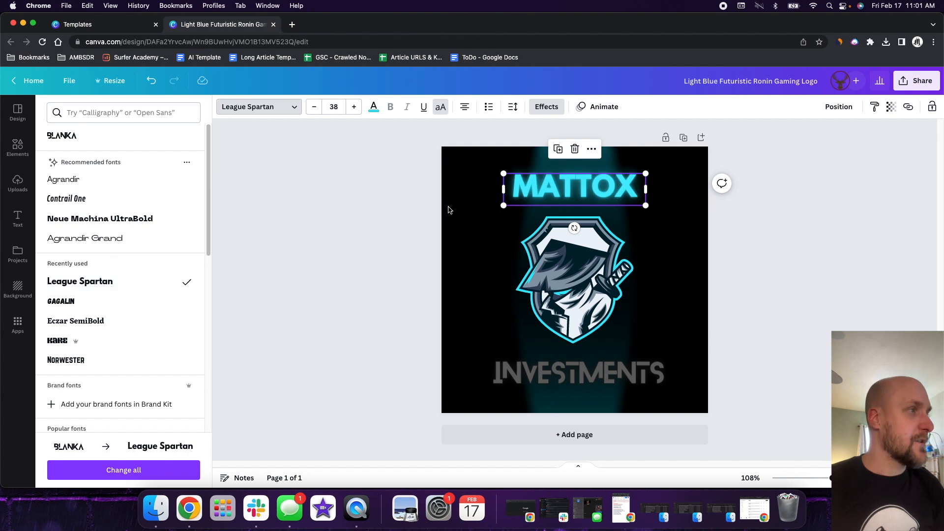
click(110, 201)
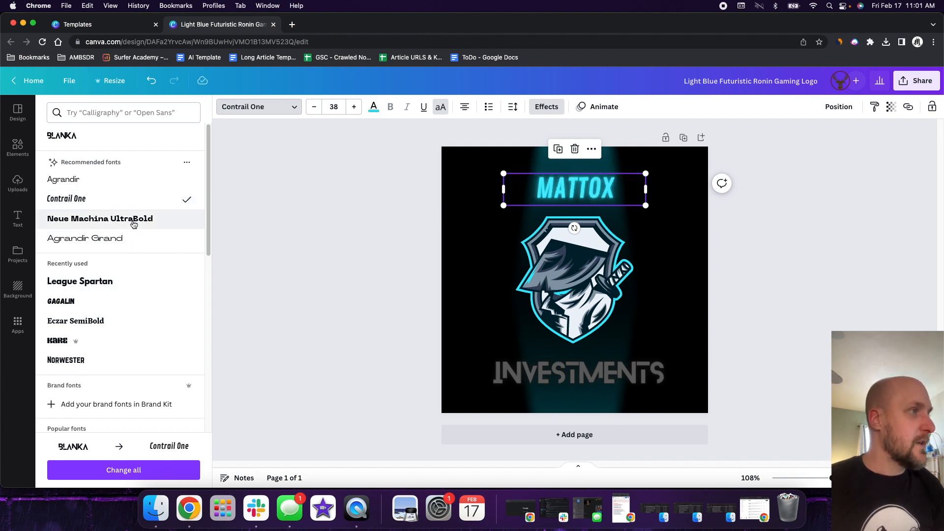
Step: Try the fonts Neue Machina UltraBold, Archivo Black and Argent on the "MATTOX" text
click(152, 218)
scroll(148, 234, down, 5)
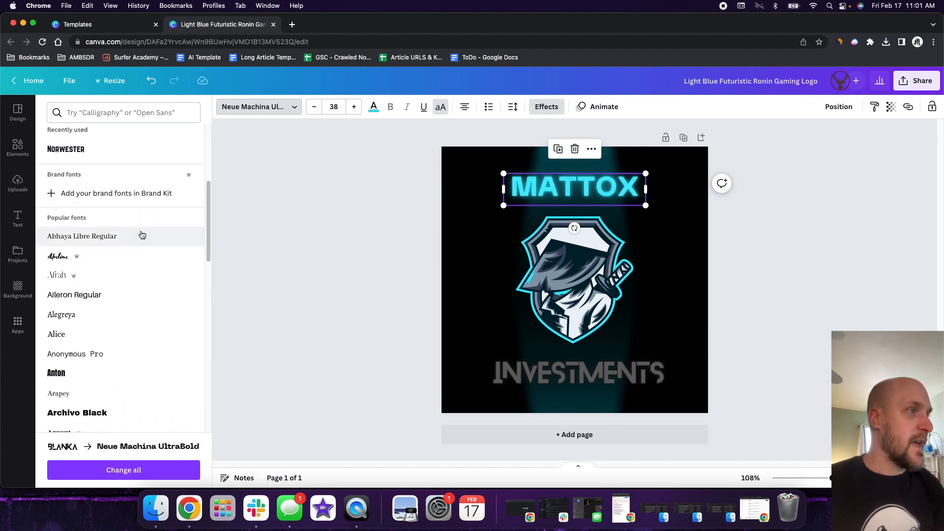
scroll(142, 233, down, 4)
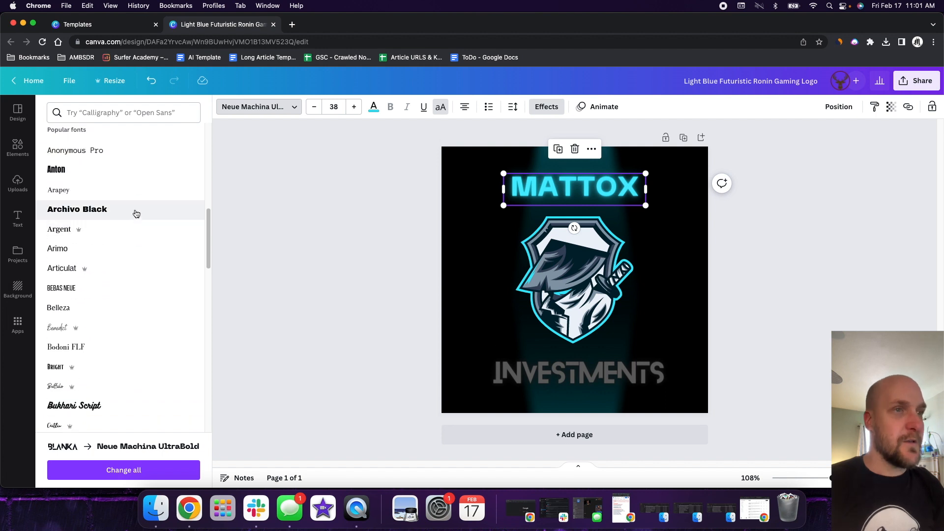
click(135, 212)
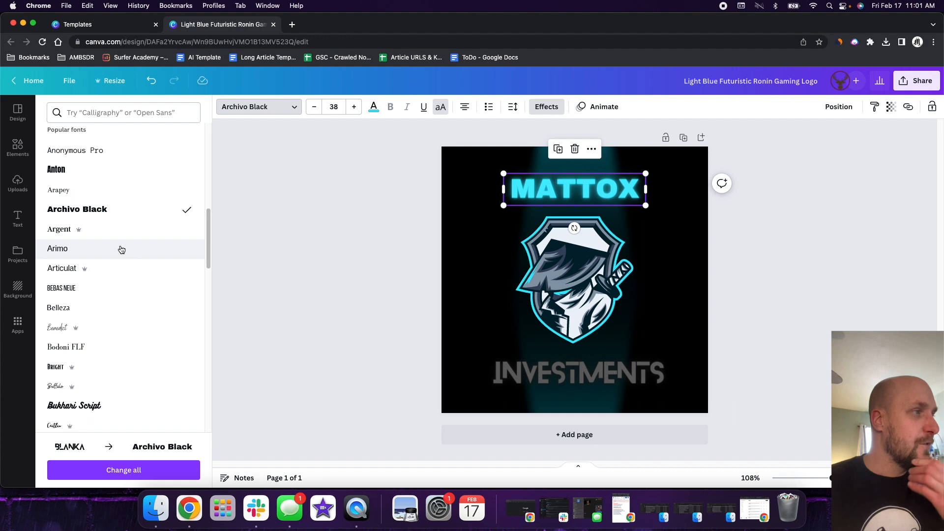
mouse_move(80, 235)
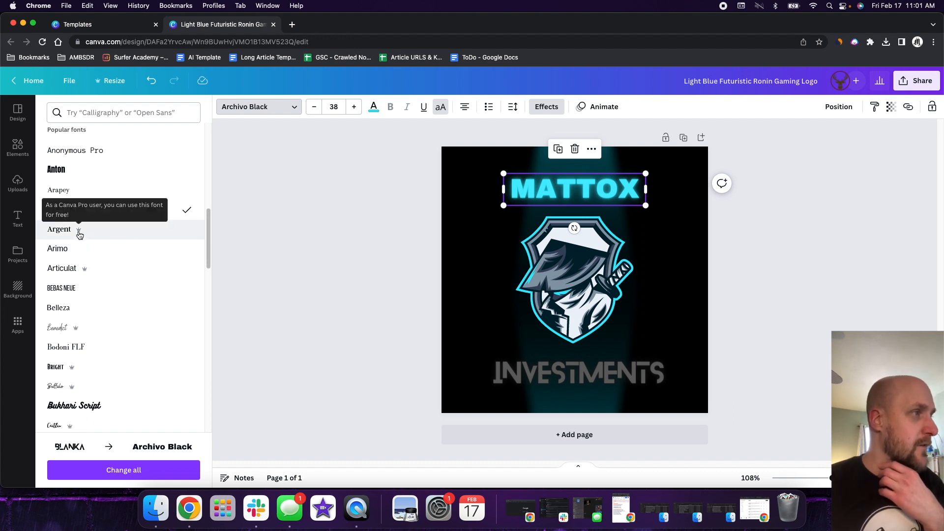
click(82, 234)
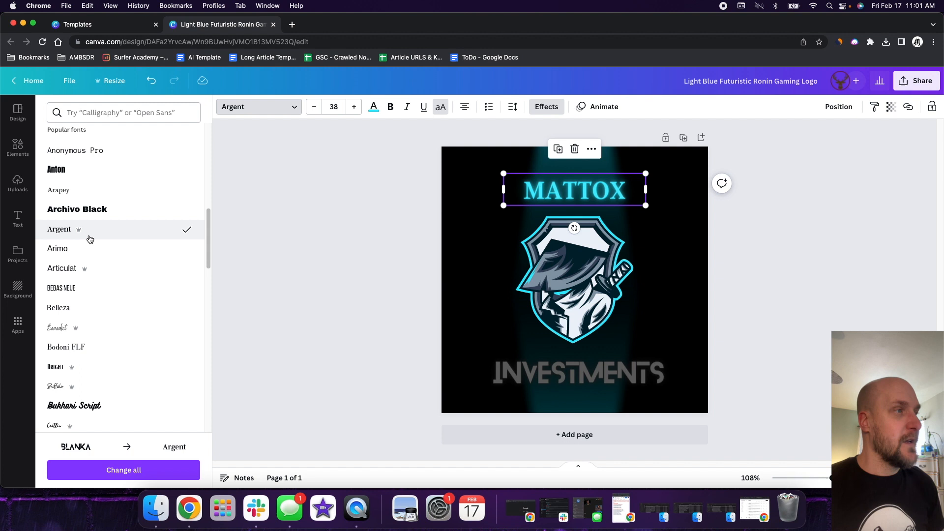
scroll(131, 290, down, 3)
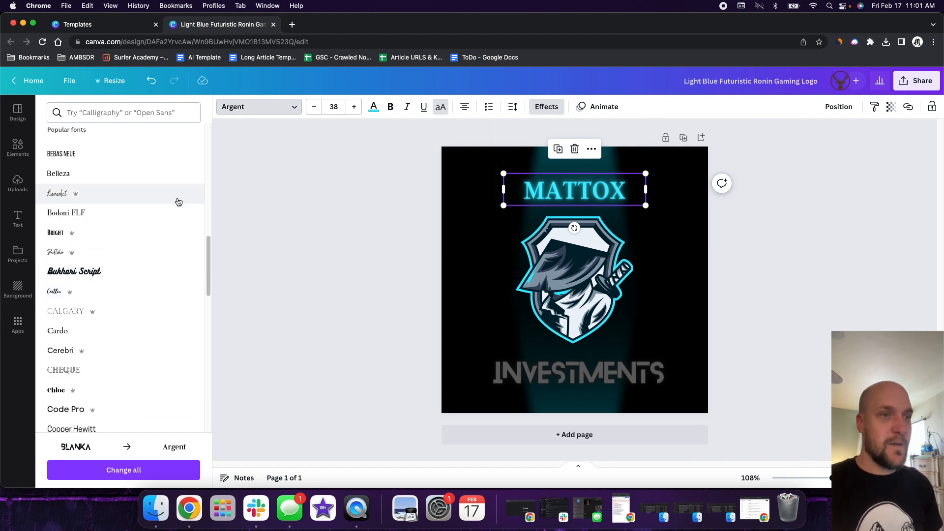
Step: Look through the image effects offered for the emblem, from Smartmockups down to Pixelate
click(498, 253)
click(305, 149)
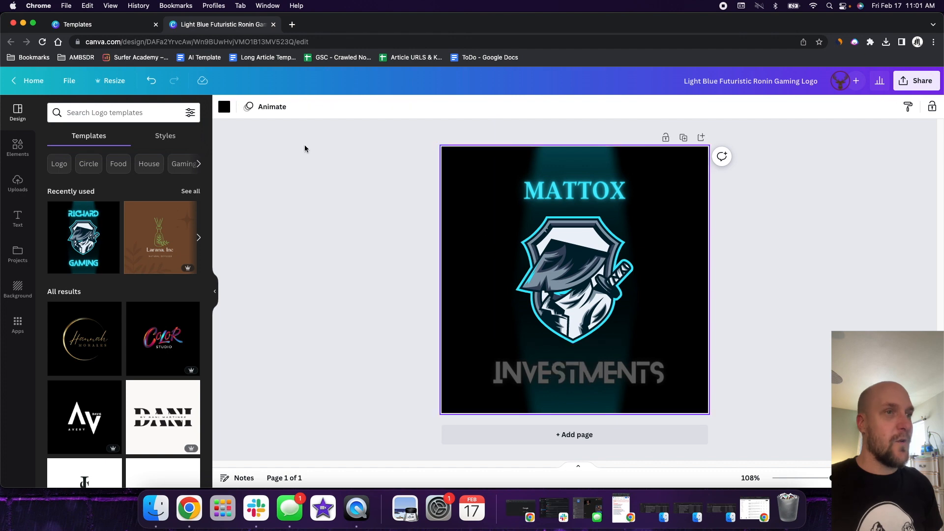
click(520, 220)
click(323, 106)
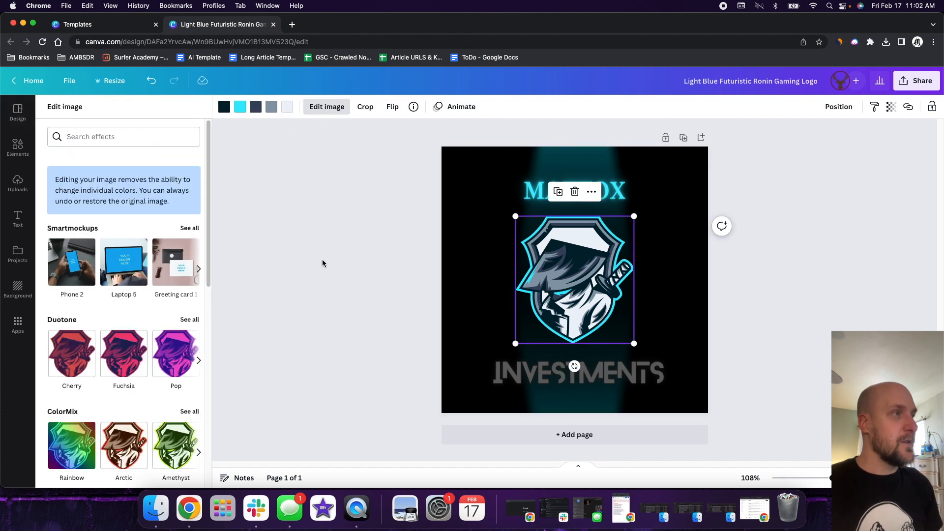
scroll(155, 214, down, 10)
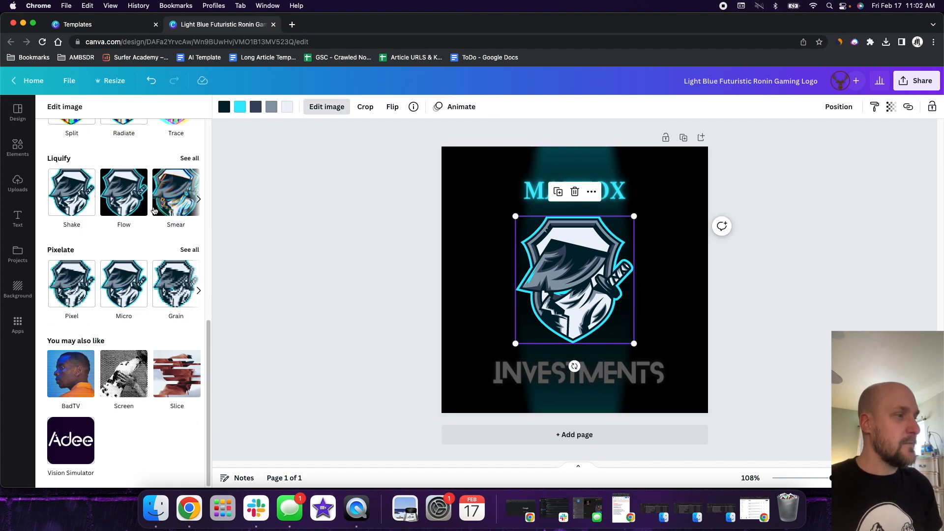
scroll(140, 201, up, 10)
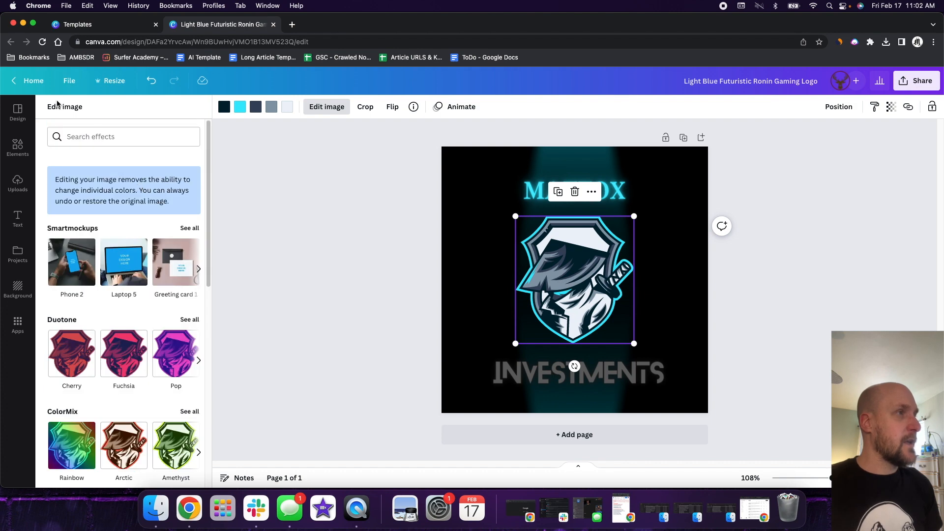
click(474, 281)
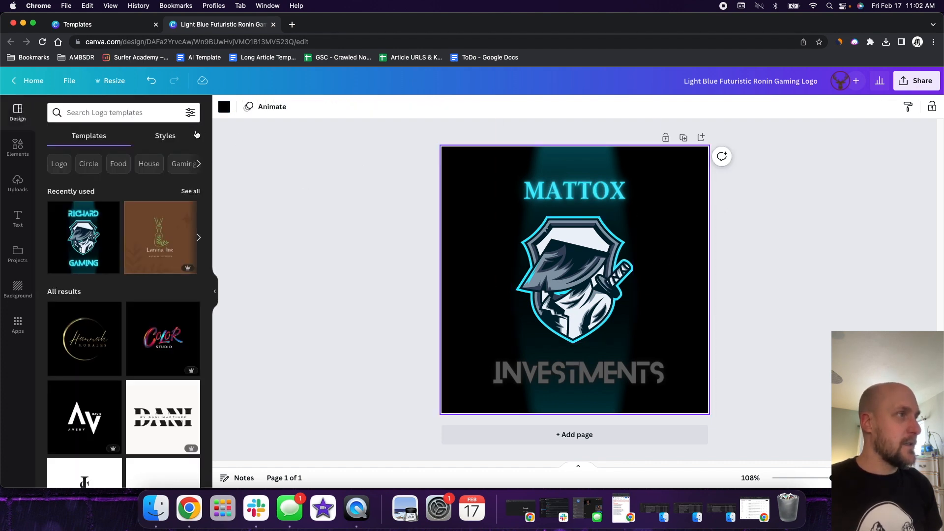
Step: Import the image file Camera Grip Strap.jpg from the Camera Grip Strap folder into the uploads
click(69, 81)
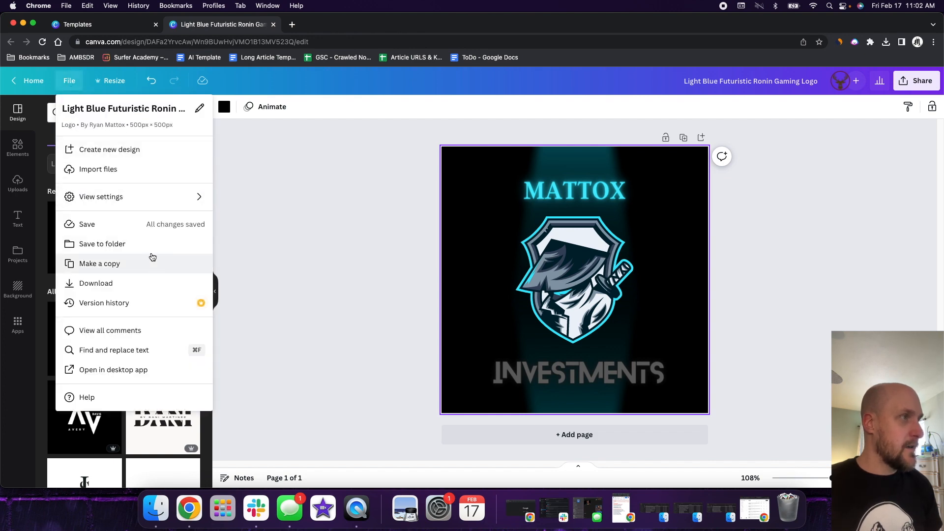
click(164, 170)
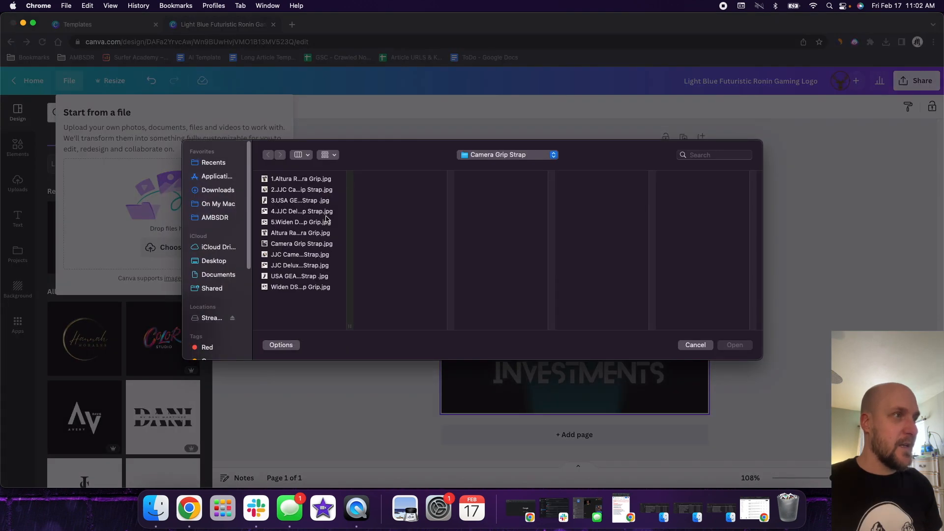
click(310, 193)
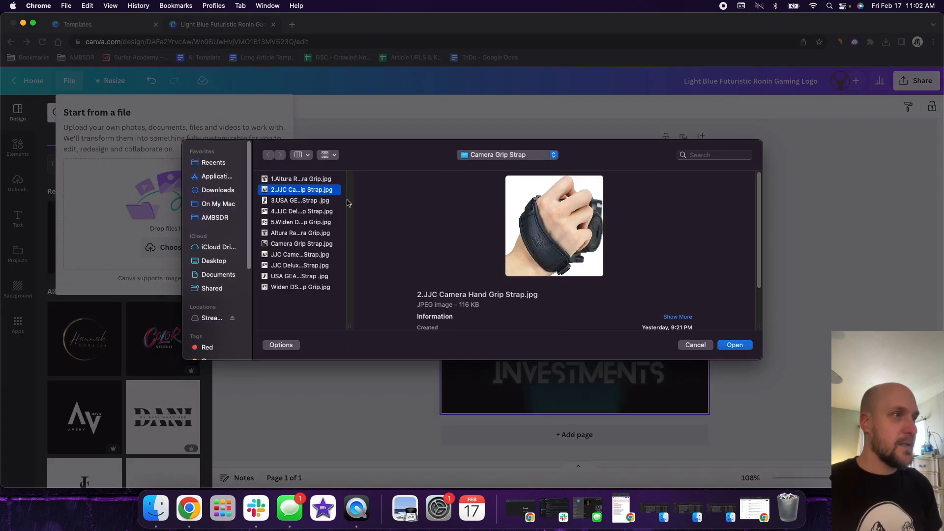
click(310, 242)
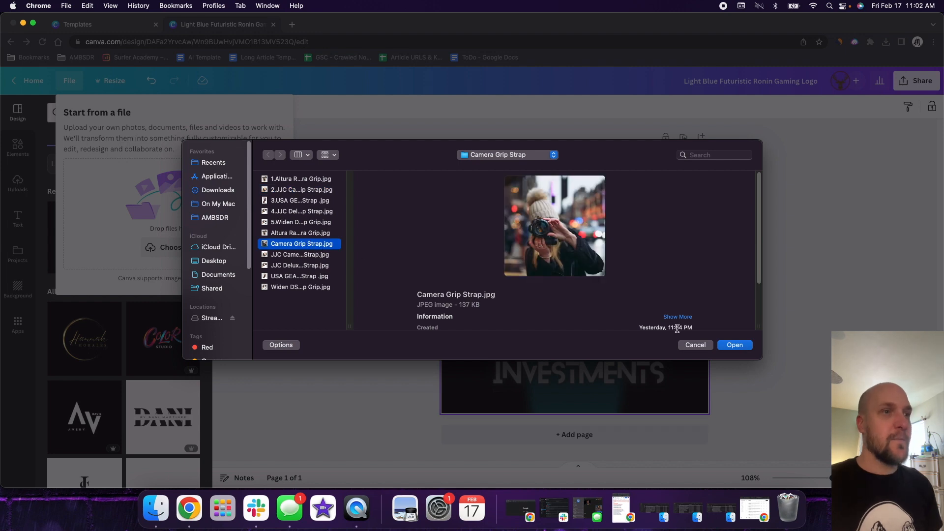
click(734, 345)
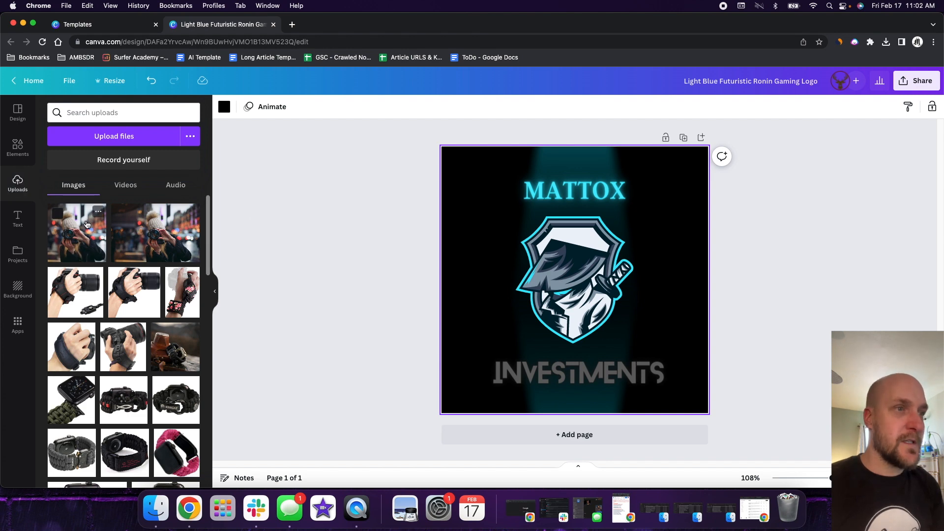
Step: Place the uploaded camera photo over the emblem and delete the page's black background
drag(524, 244, 523, 237)
click(468, 187)
key(Delete)
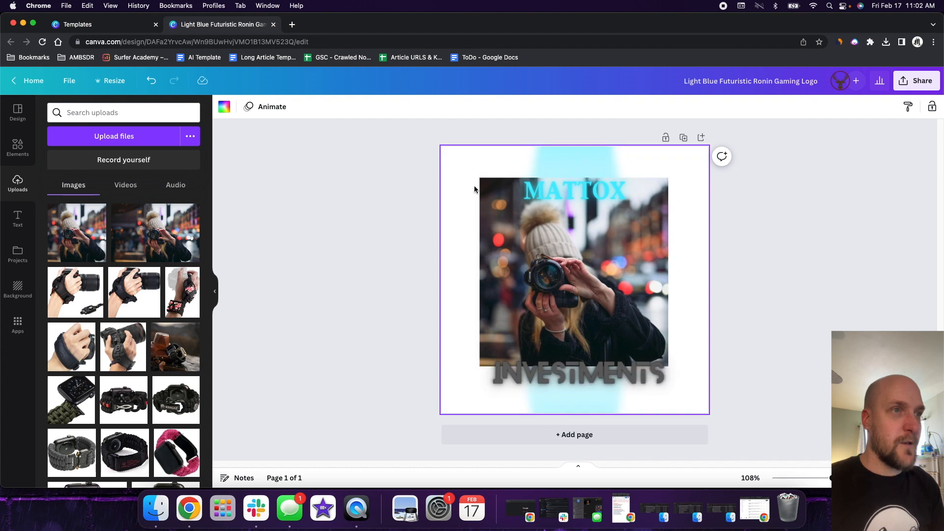
Step: Delete the "MATTOX" and "INVESTMENTS" texts and the light blue beam behind the photo
click(552, 186)
key(Delete)
click(577, 373)
key(Delete)
click(579, 374)
key(Delete)
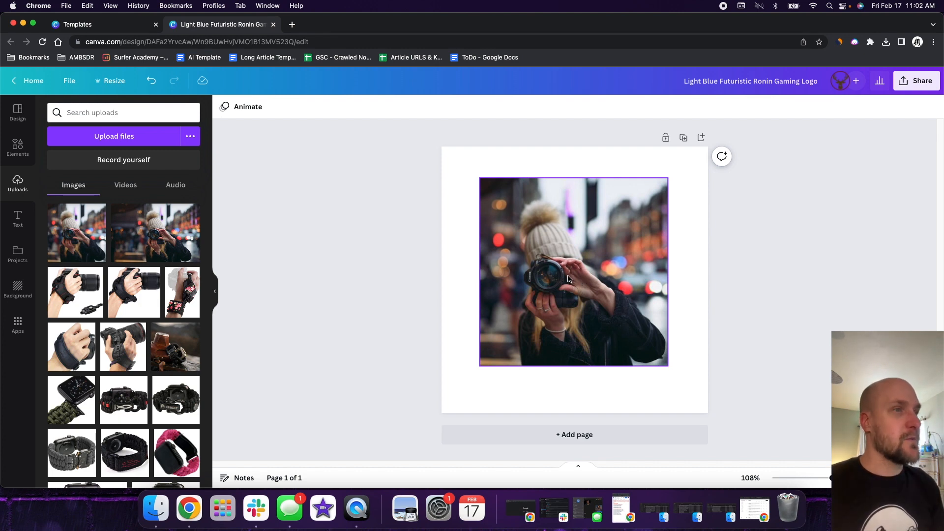
Step: Remove the background of the placed camera photo with the BG Remover effect
click(574, 246)
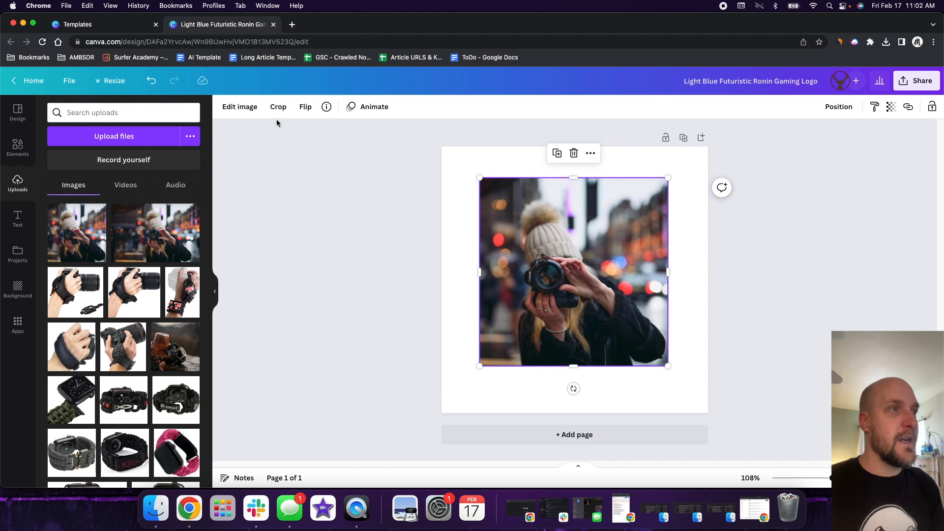
click(253, 112)
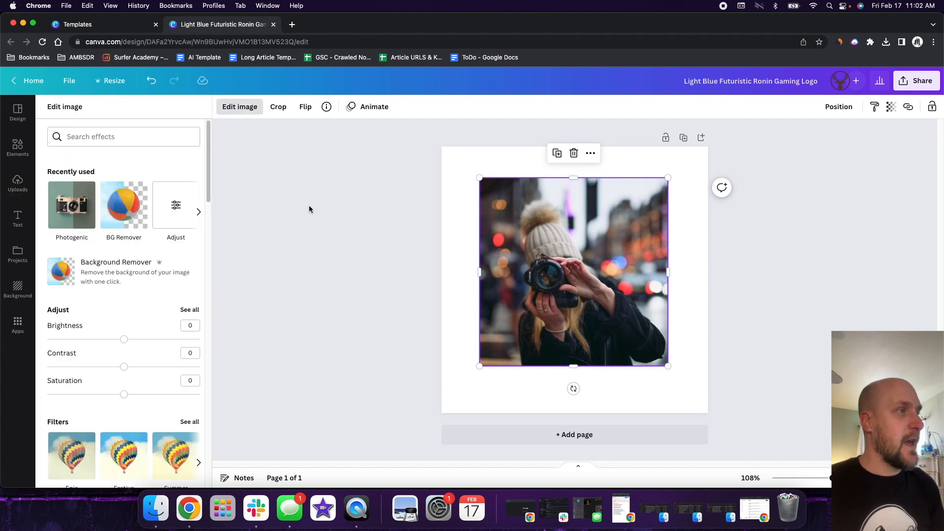
click(131, 212)
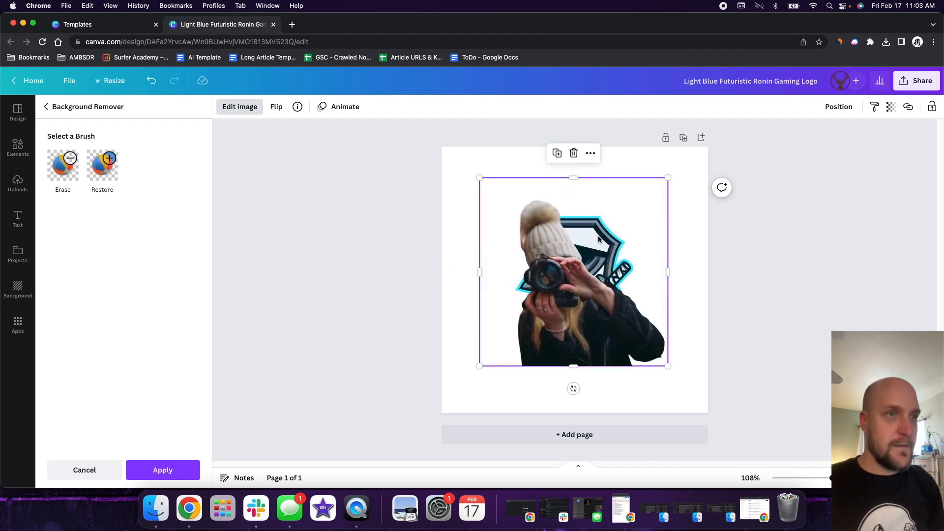
Step: Delete the cut-out photo and the ronin emblem so the page is blank
key(Delete)
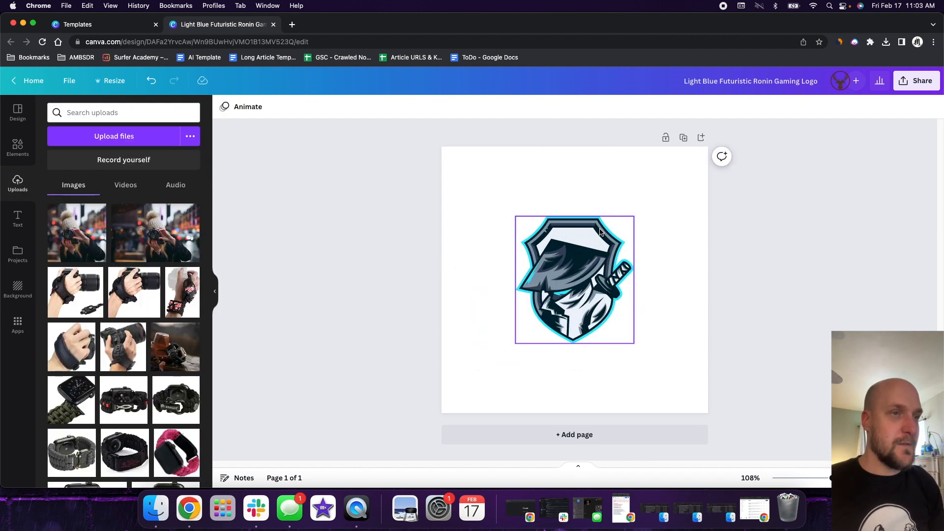
click(600, 231)
key(Delete)
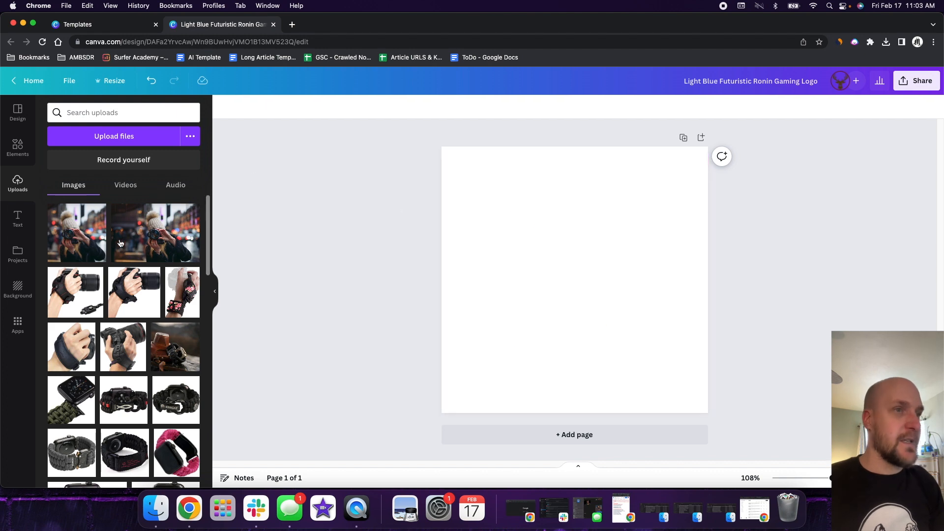
Step: Add the uploaded camera photo to the blank page and apply BG Remover to it
click(96, 209)
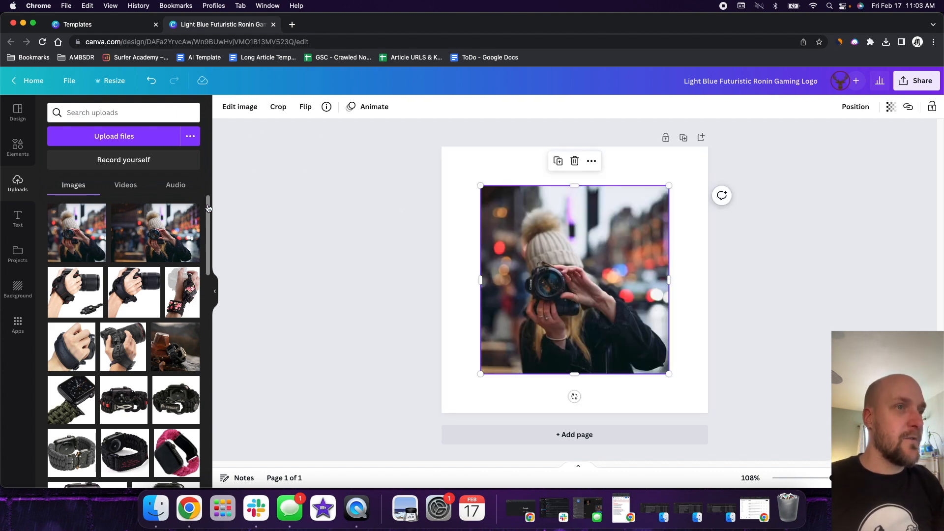
click(248, 109)
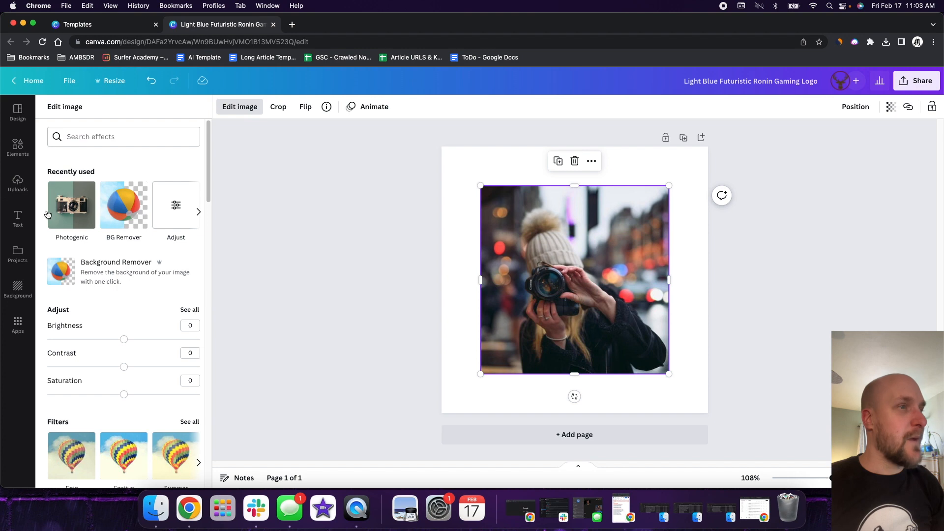
click(124, 205)
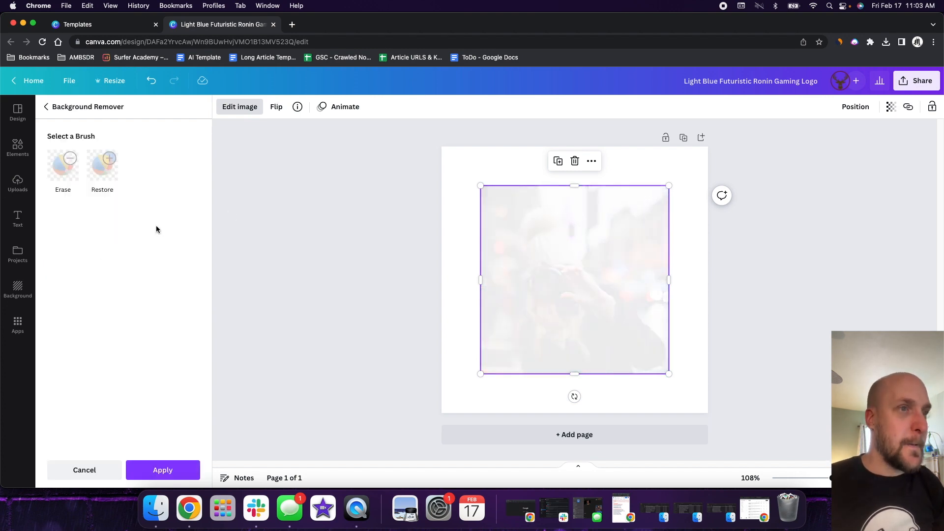
Step: Enlarge the cut-out camera photo to fill the whole page
drag(541, 248, 510, 220)
drag(629, 335, 694, 419)
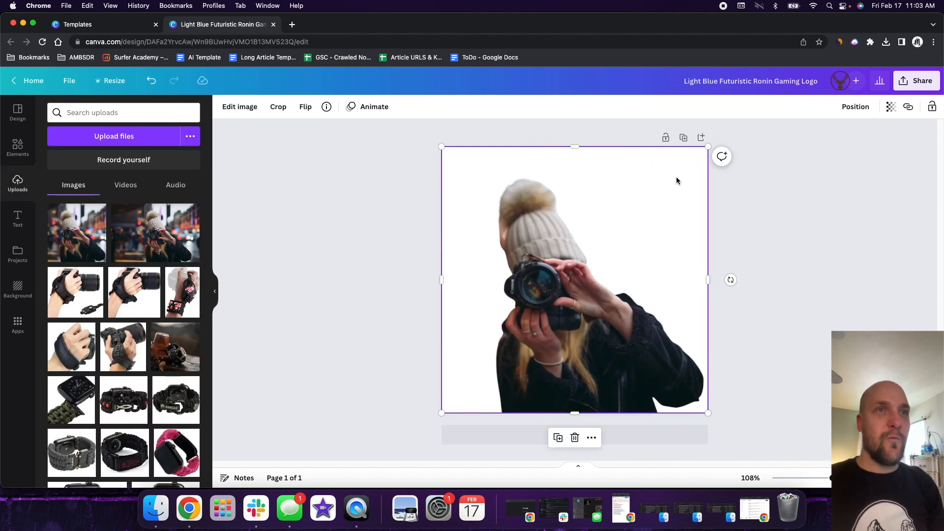
Step: Rename the design as "camera"
click(775, 82)
key(BackSpace)
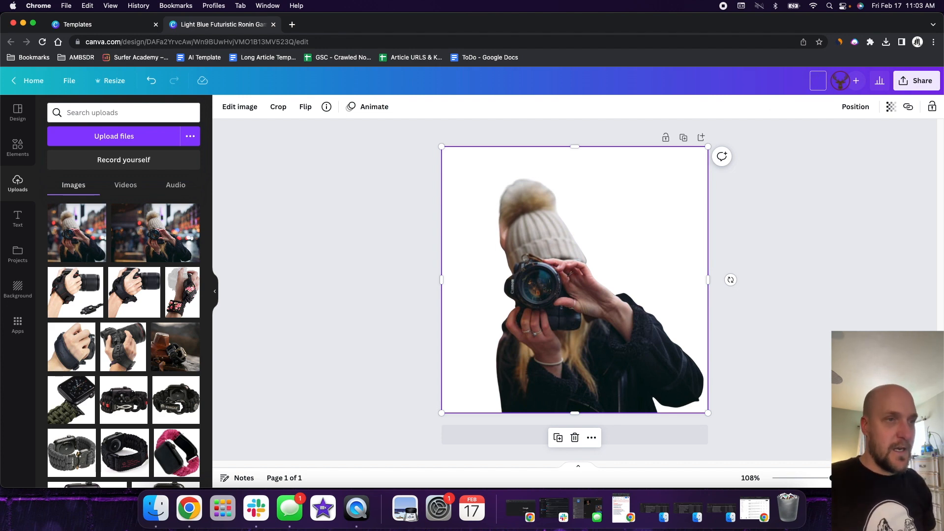
text(camera)
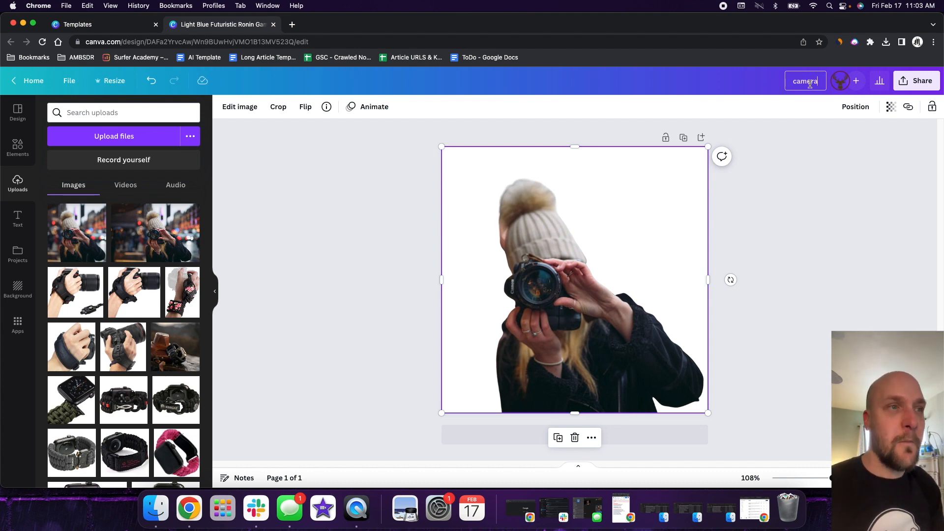
click(818, 107)
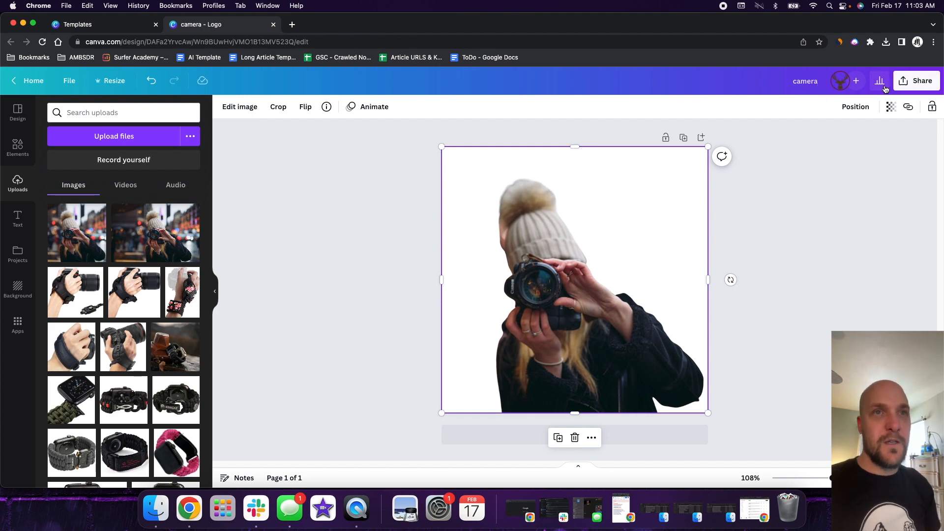
Step: Download the design as a PNG file
click(915, 83)
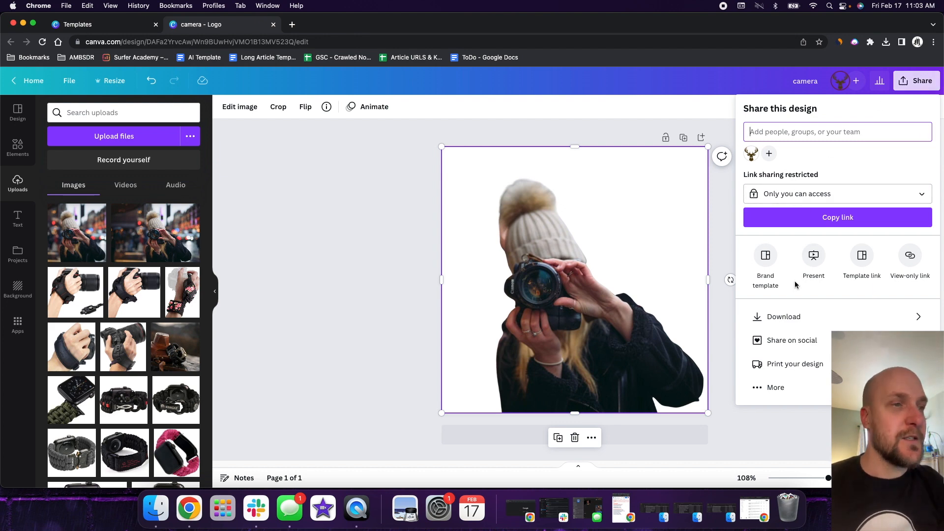
click(799, 319)
click(826, 152)
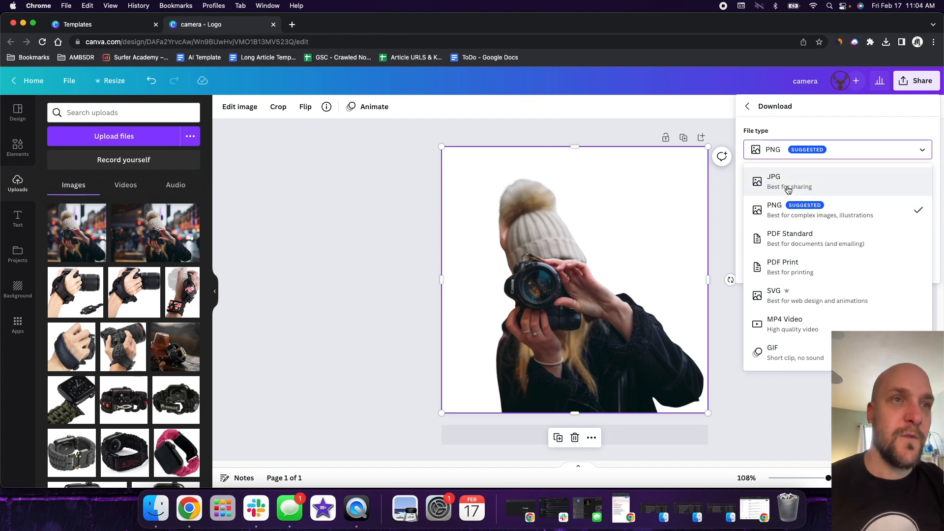
click(776, 217)
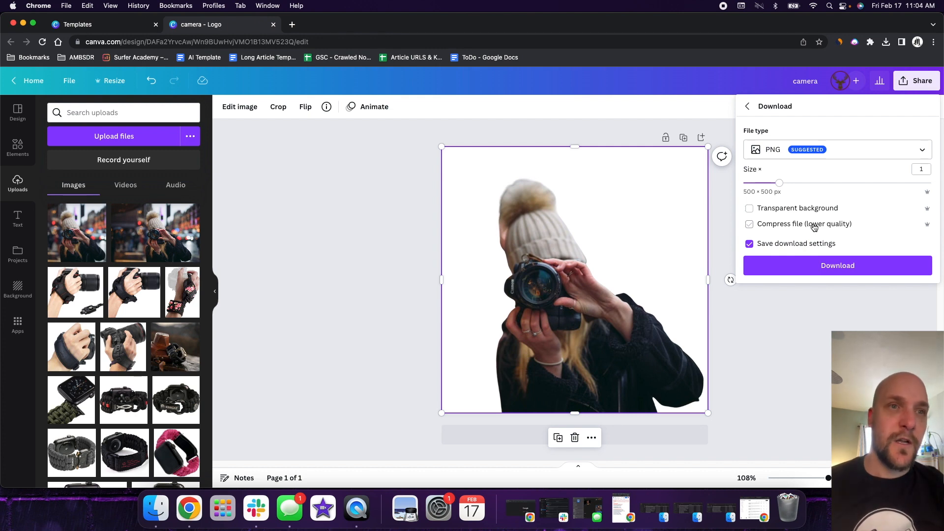
click(831, 267)
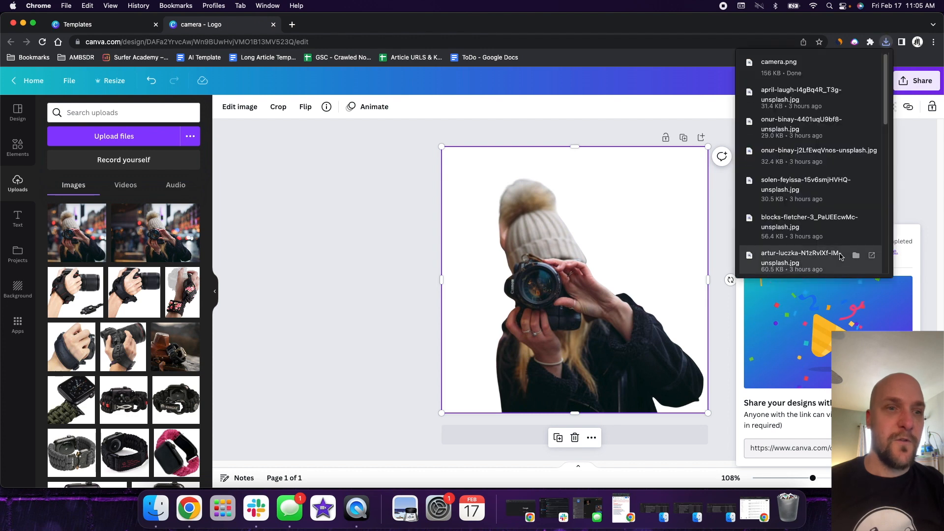
Step: Switch to Finder, open the Downloads folder in a new window and place that window over the canvas
click(152, 509)
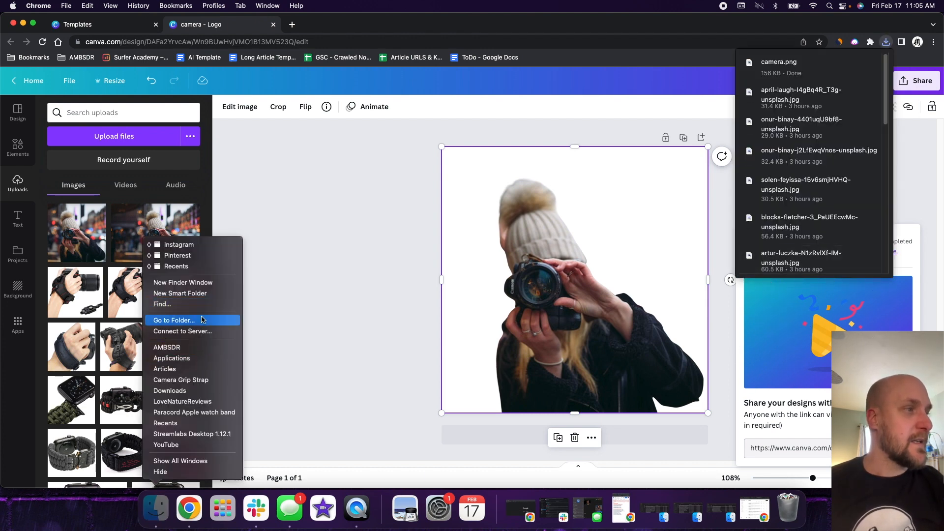
click(197, 282)
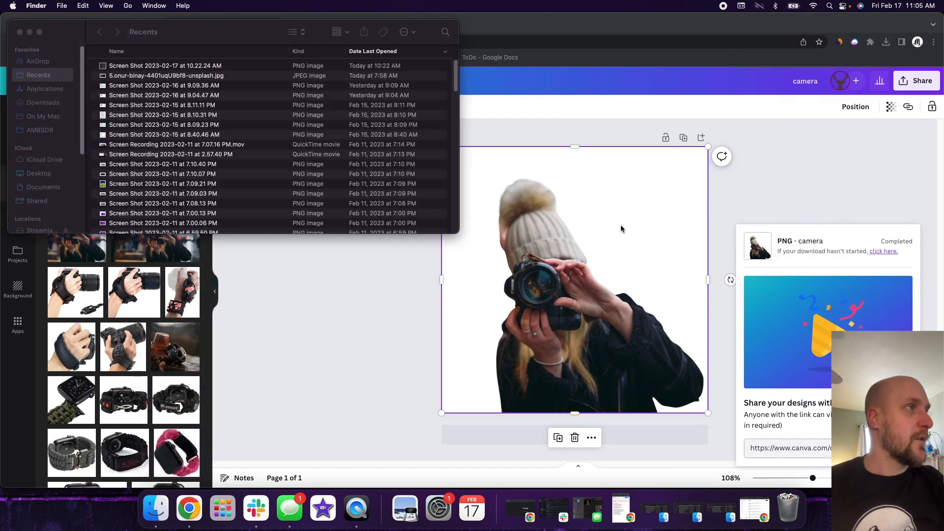
click(52, 102)
drag(192, 20, 573, 93)
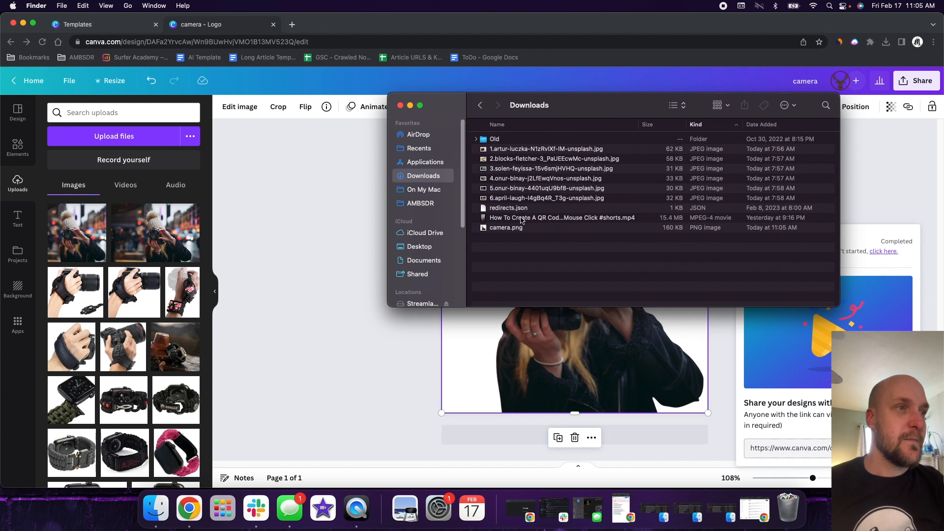
Step: Open camera.png in Preview, enlarge its window to inspect the cut-out, close it and return to the Canva design
double_click(510, 228)
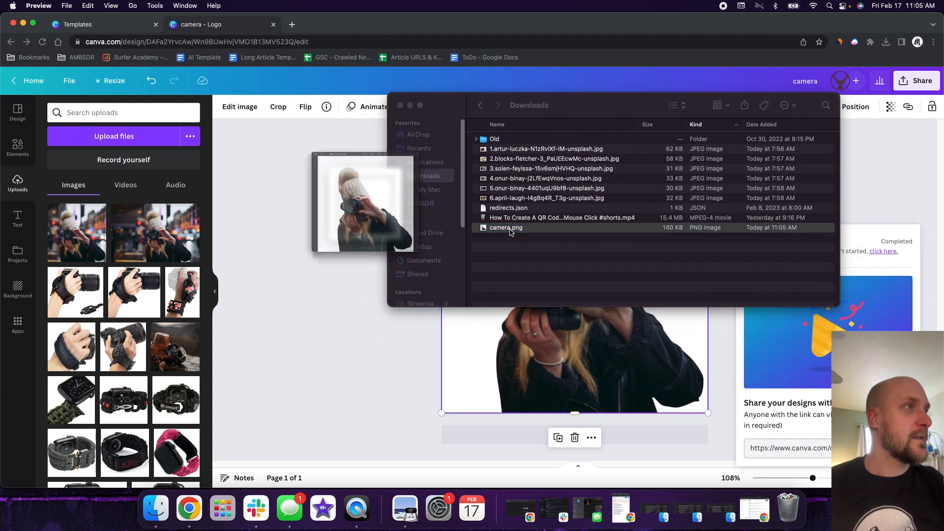
drag(159, 24, 347, 23)
drag(547, 293, 803, 453)
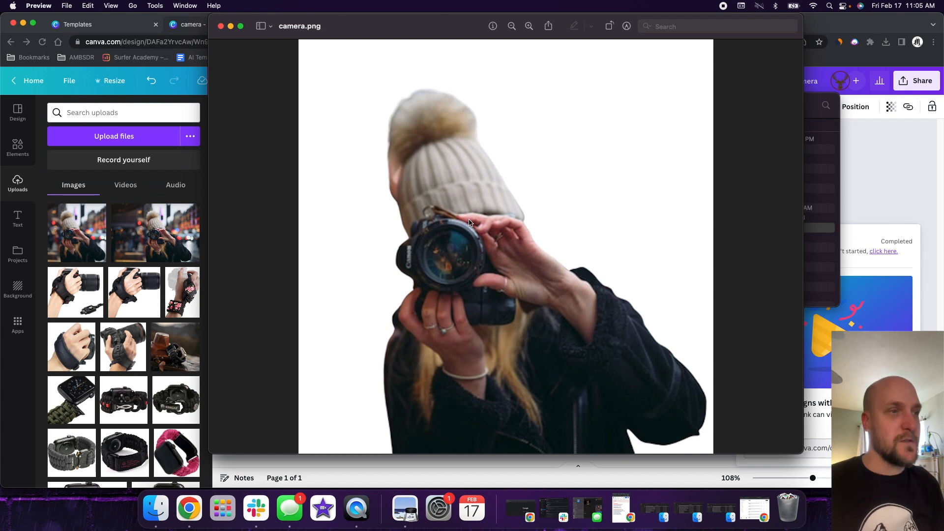
click(220, 26)
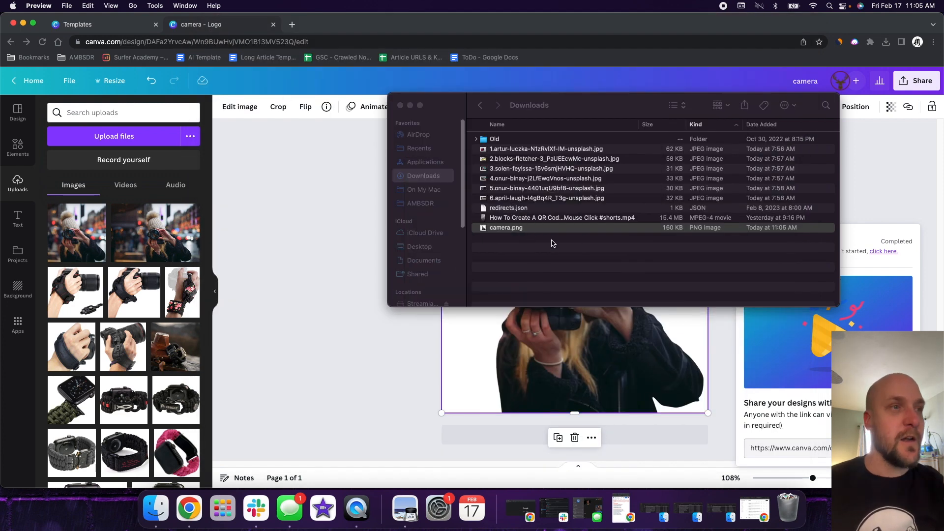
click(378, 372)
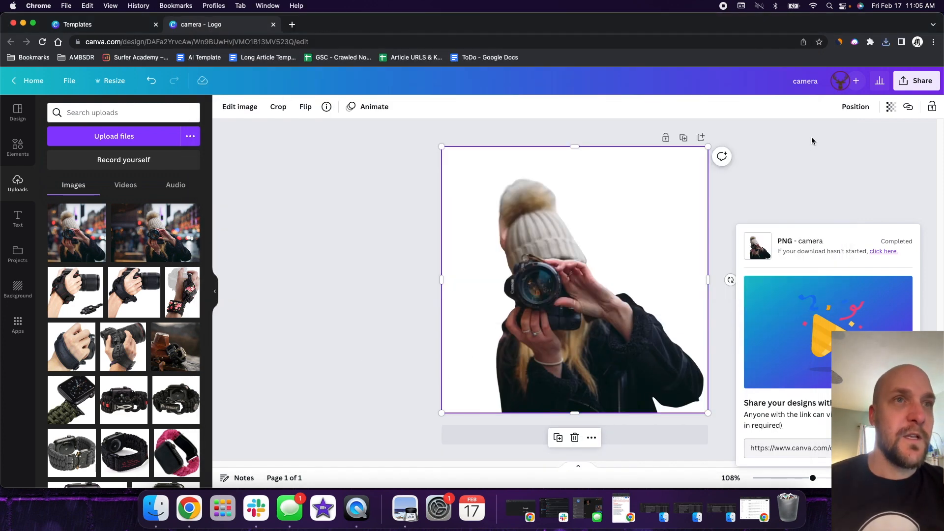
Step: Rename the design as "camera-jpg"
click(820, 80)
text(camera-jpg)
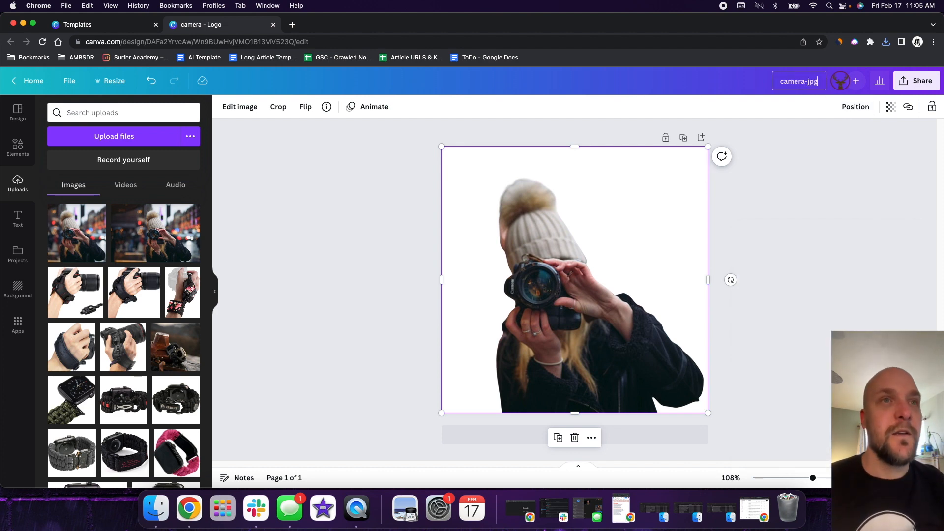
click(879, 172)
Step: Download the camera-jpg design with JPG as the file type
click(915, 81)
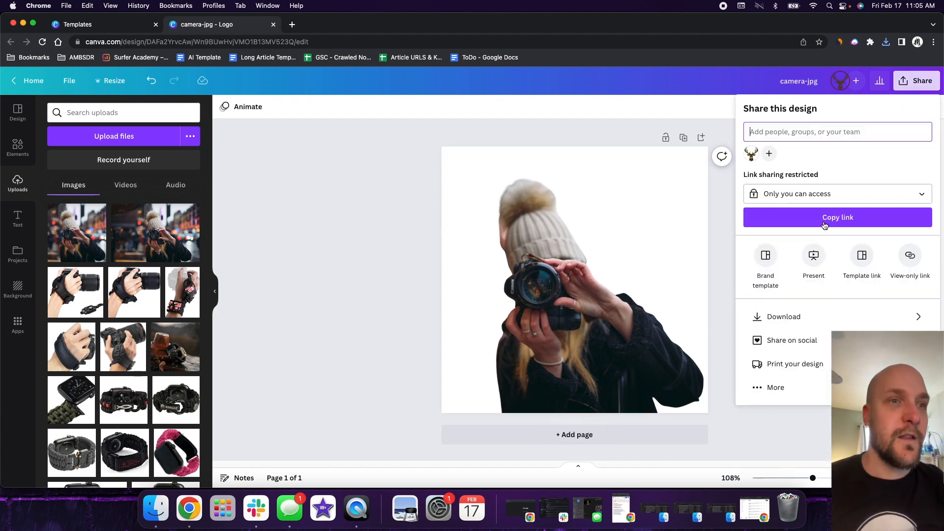
click(830, 315)
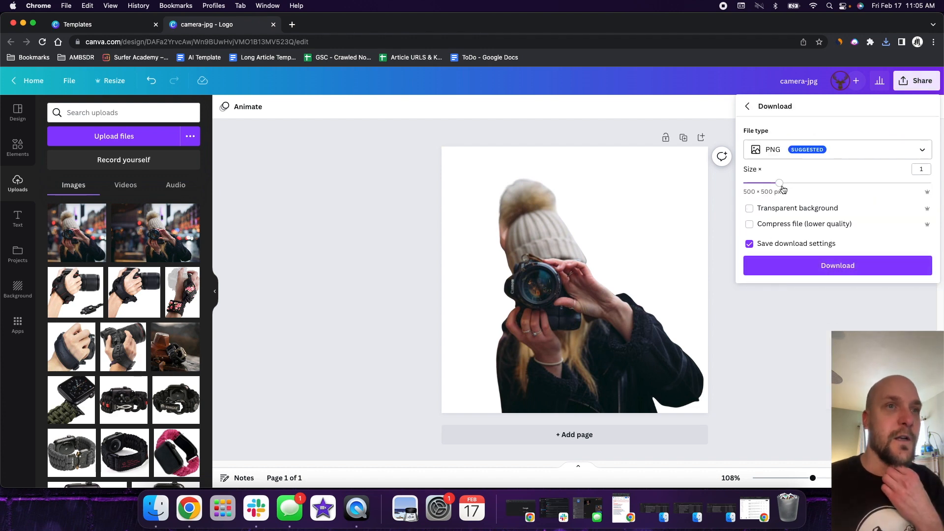
click(772, 151)
click(771, 179)
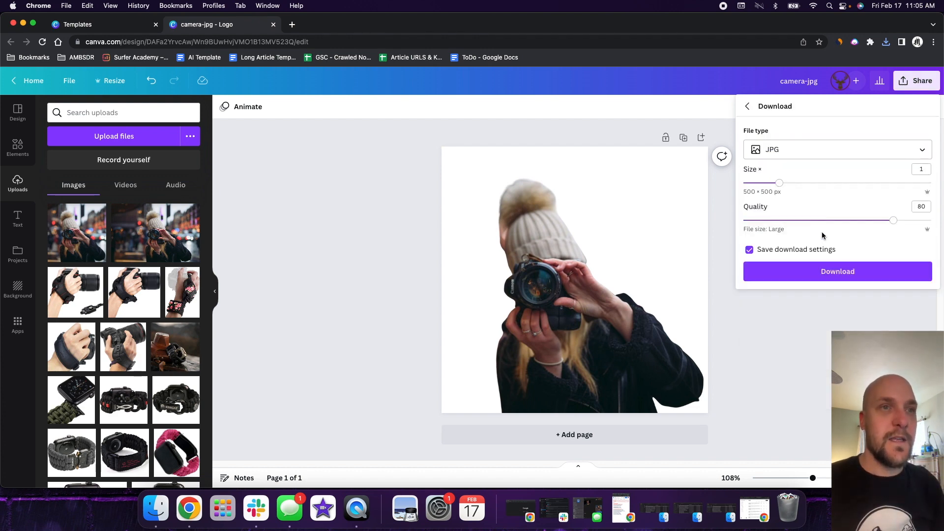
click(836, 270)
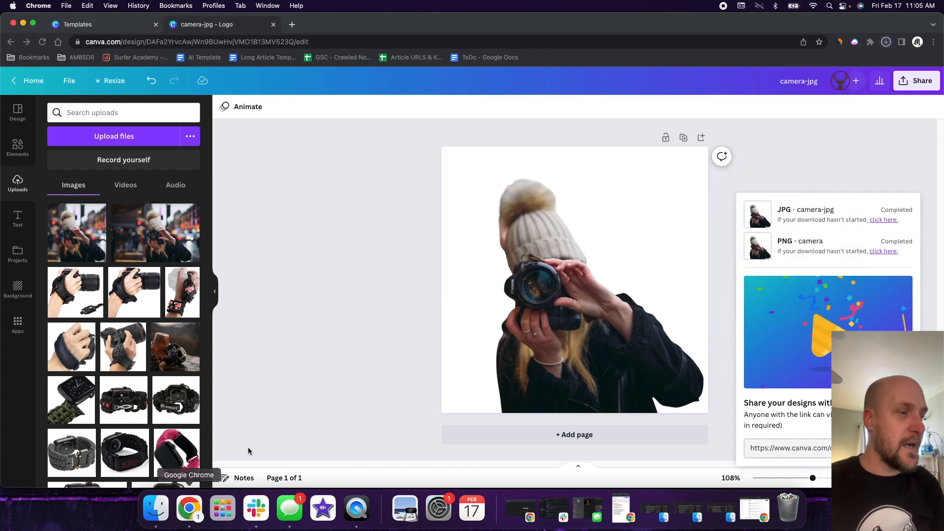
Step: Compare the file sizes of camera-jpg.jpg and camera.png in the Finder Downloads folder, close the window and return to Canva
click(156, 509)
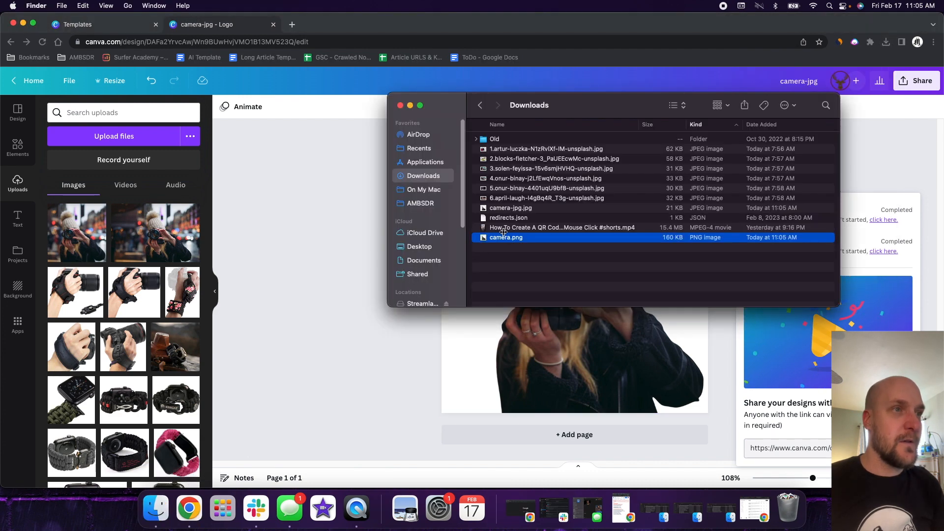
click(559, 258)
click(524, 209)
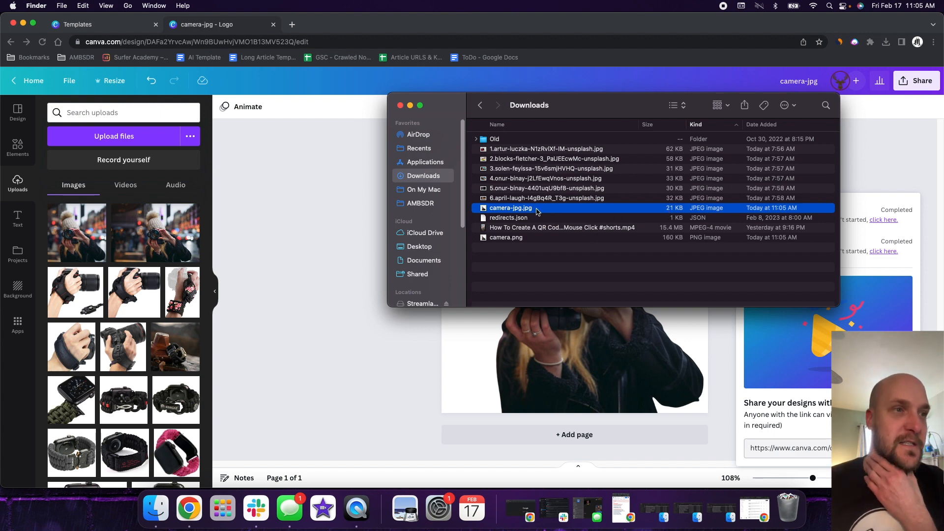
click(584, 238)
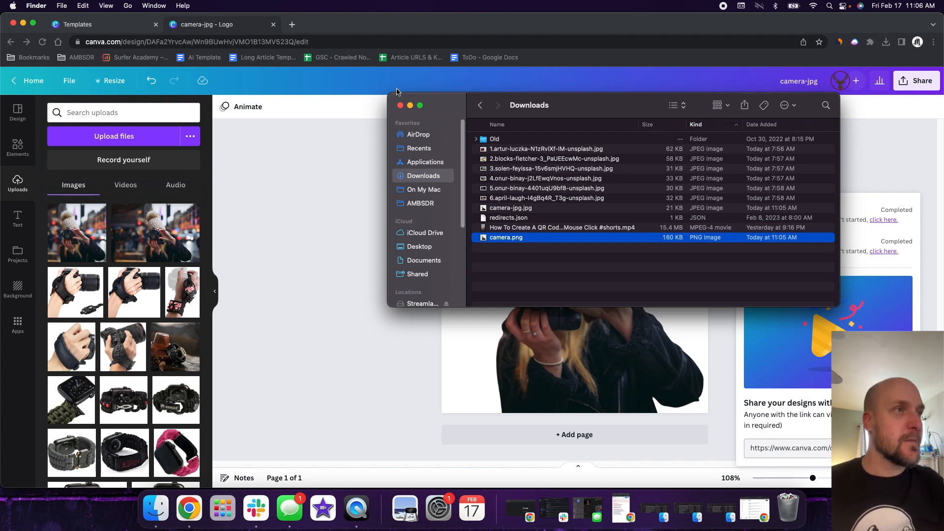
click(400, 106)
click(315, 198)
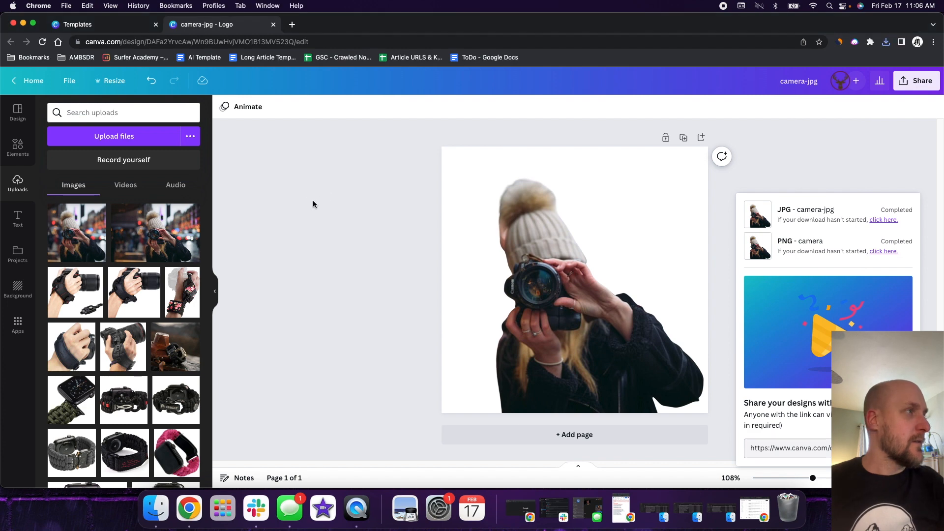
Step: Show the logo templates and delete the camera photo from the page
click(18, 112)
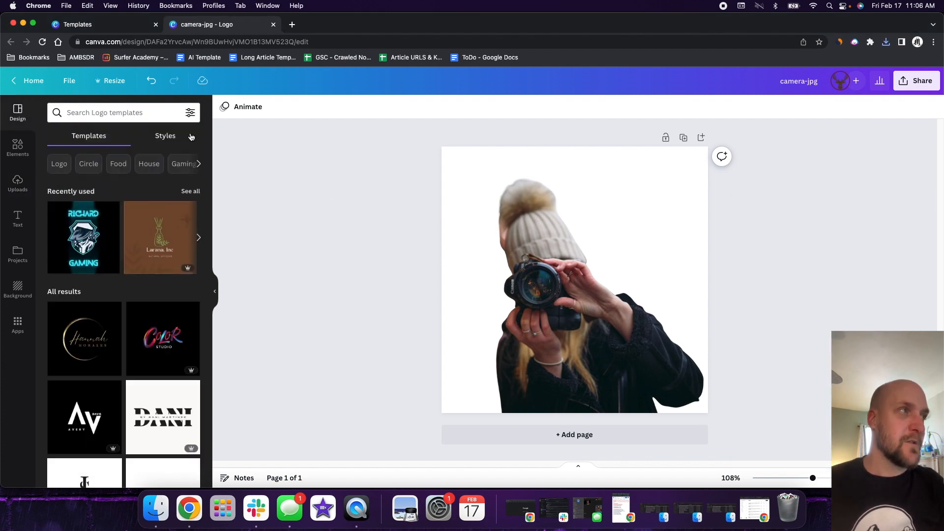
click(112, 81)
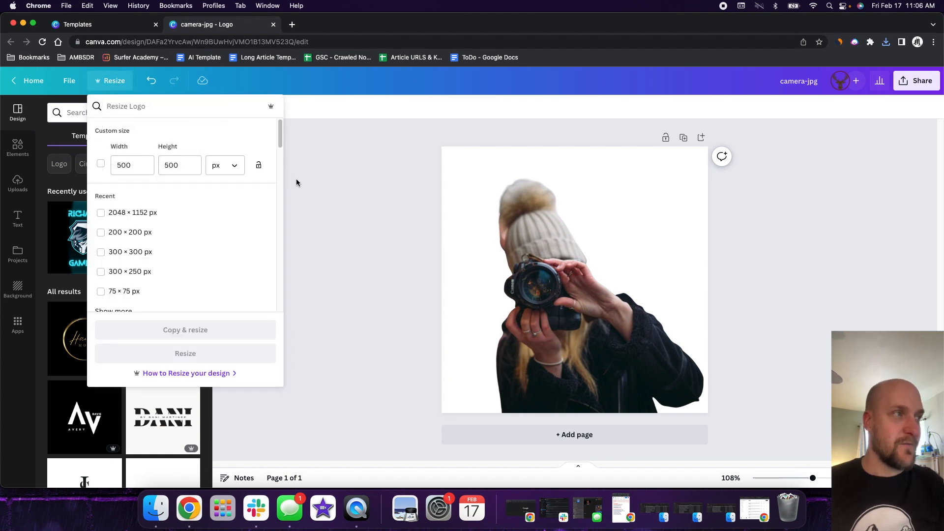
click(512, 211)
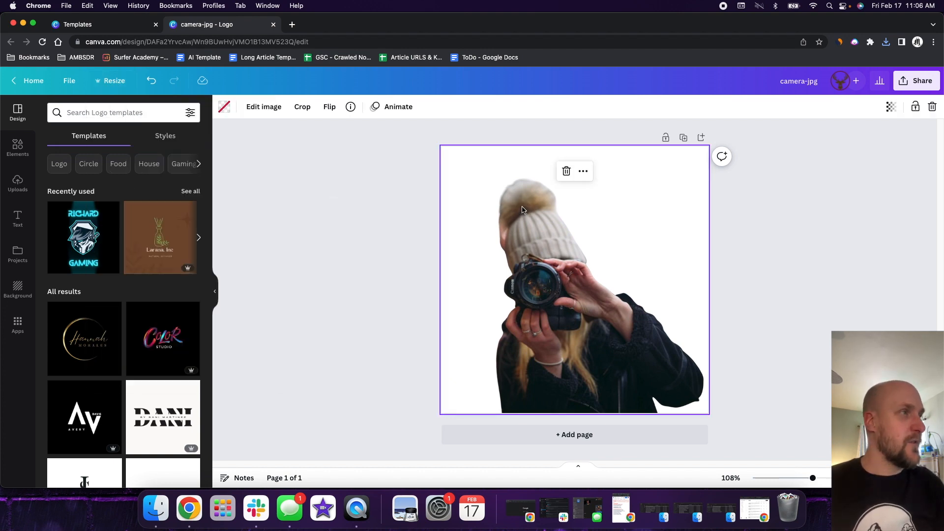
key(Delete)
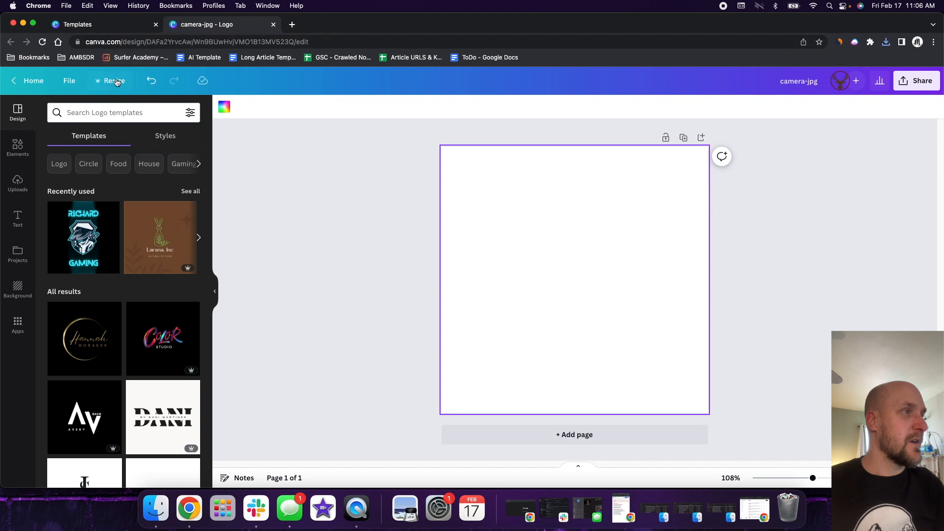
Step: Apply the Color Studio logo template to the blank page
click(116, 85)
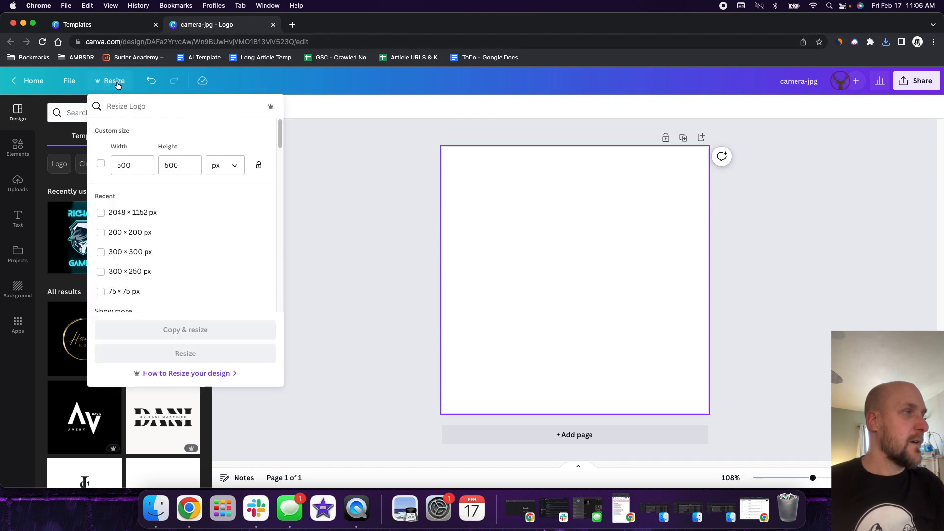
click(324, 204)
click(169, 331)
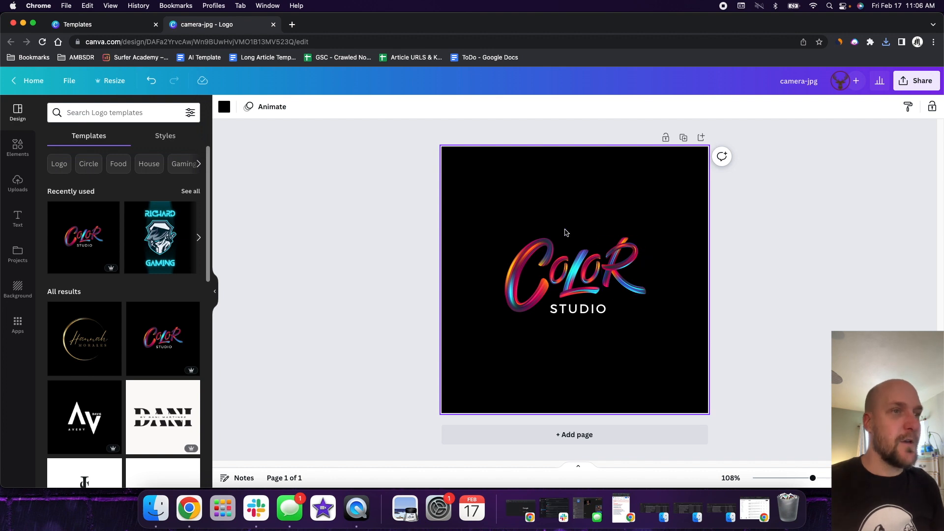
Step: Create a resized copy of the Color Studio design with a custom size of 1000 × 1000 px
click(111, 81)
click(135, 167)
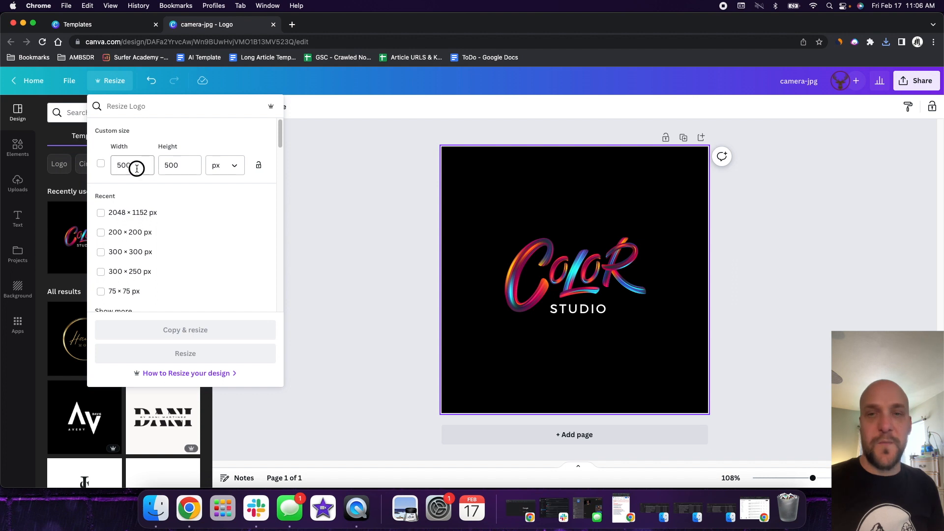
text(1000)
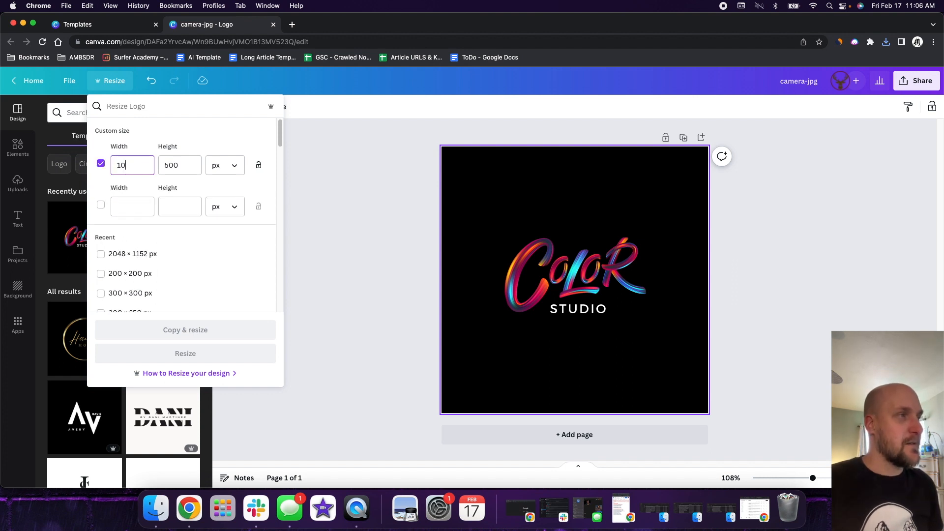
key(Tab)
text(100)
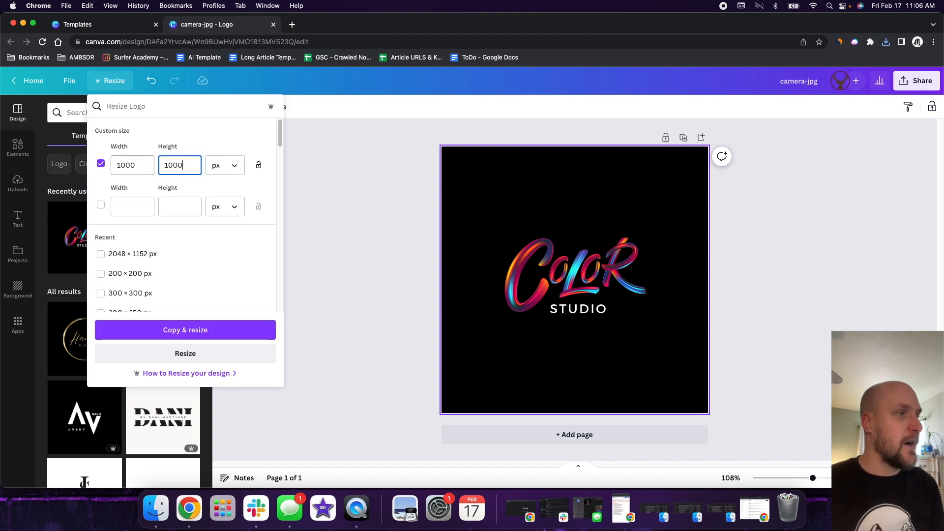
click(220, 336)
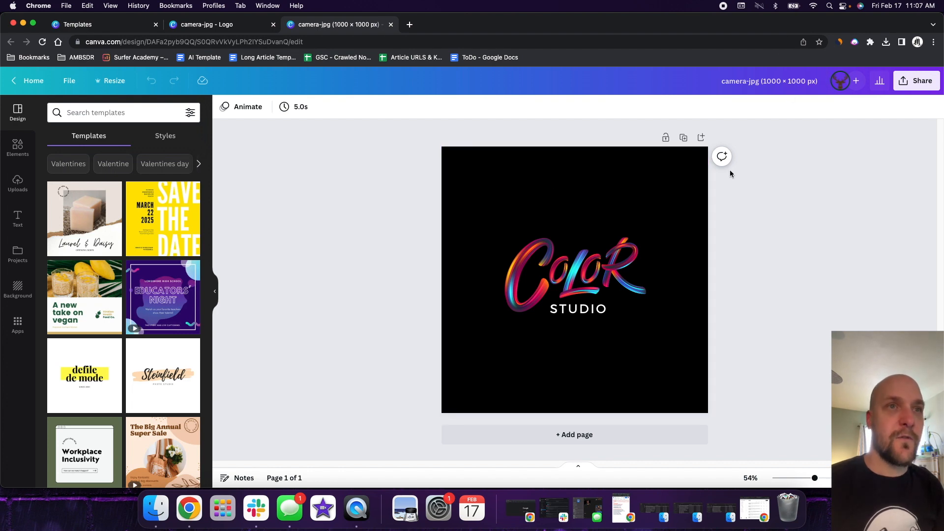
Step: Review the available download file types and download the 1000 × 1000 px copy as a PNG
click(915, 81)
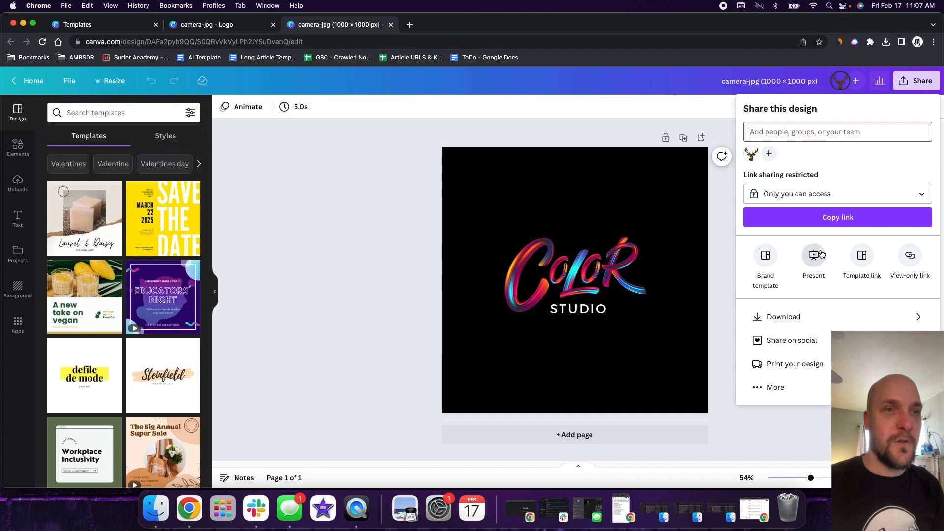
click(791, 315)
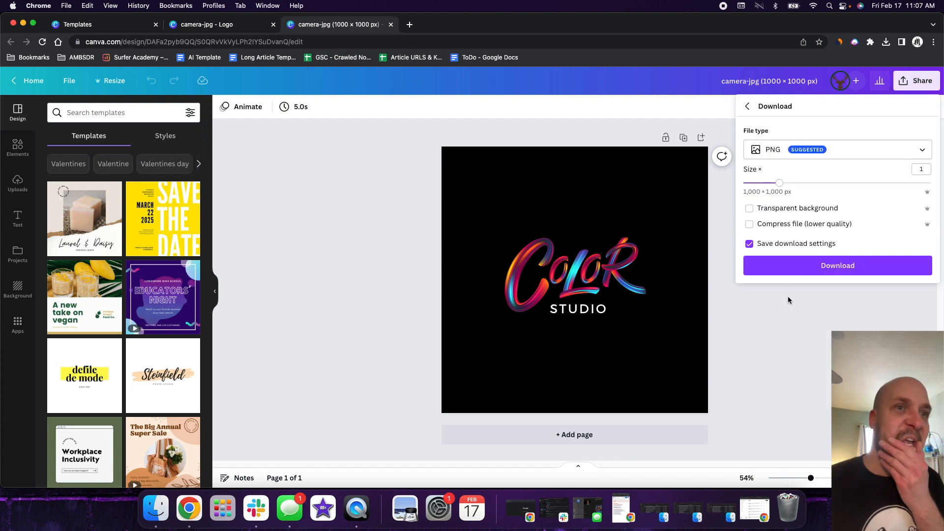
click(778, 157)
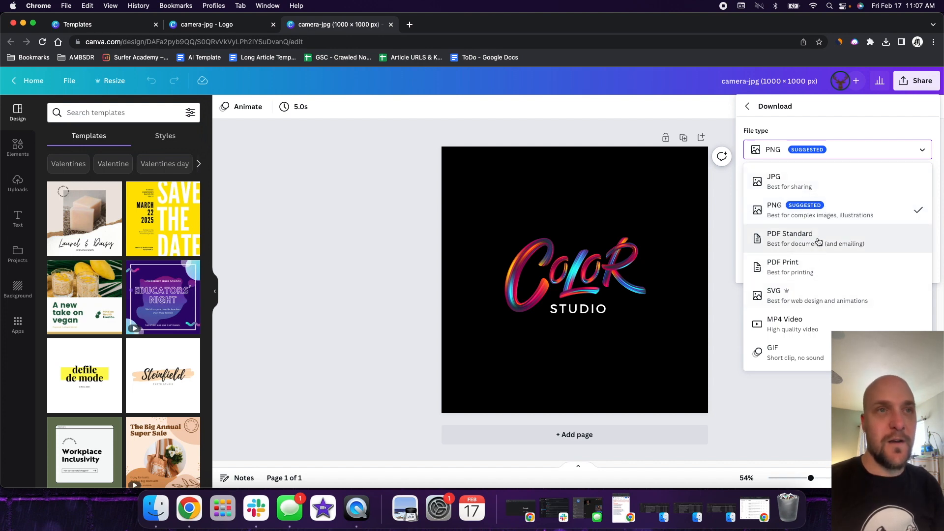
click(848, 122)
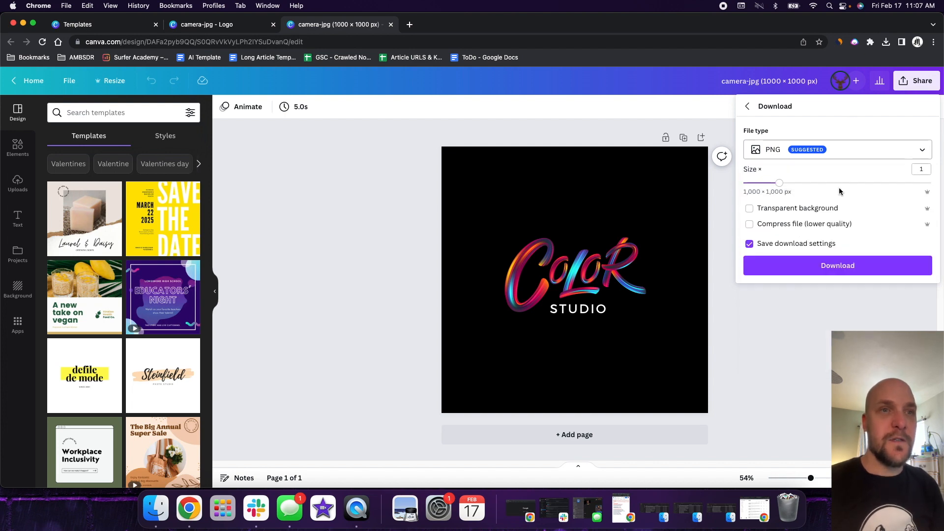
click(843, 267)
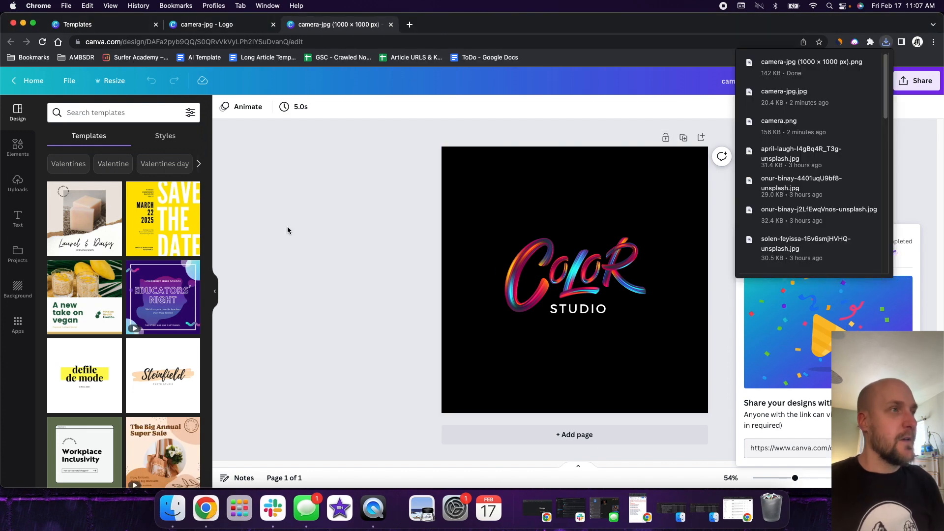
click(287, 225)
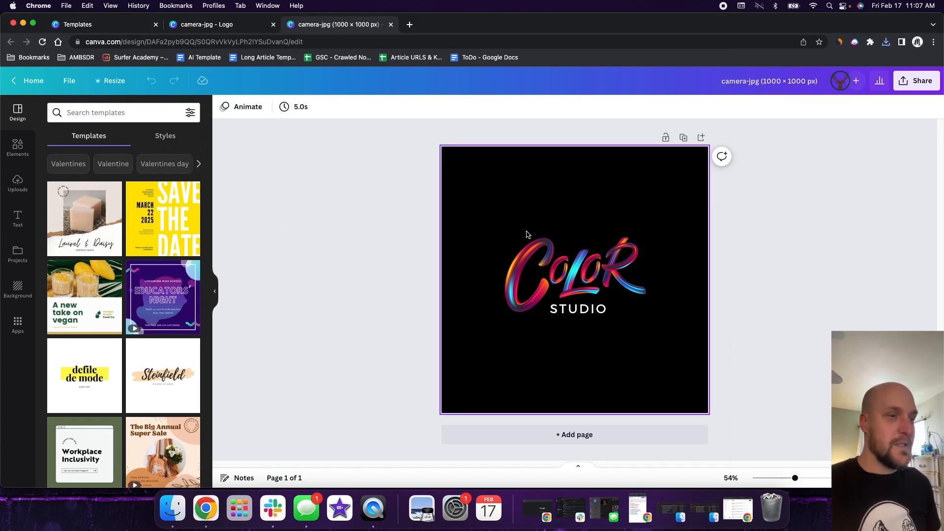